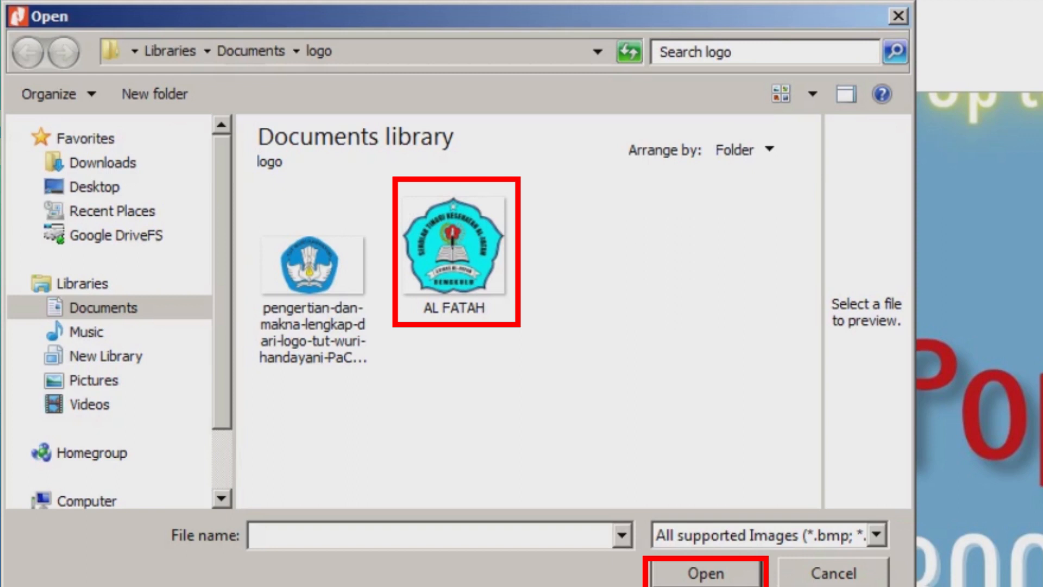
# Insert the AL FATAH logo image into the PDF page, shrink it, and place it beside the "Pop's" heading
pyautogui.click(453, 250)
pyautogui.click(706, 573)
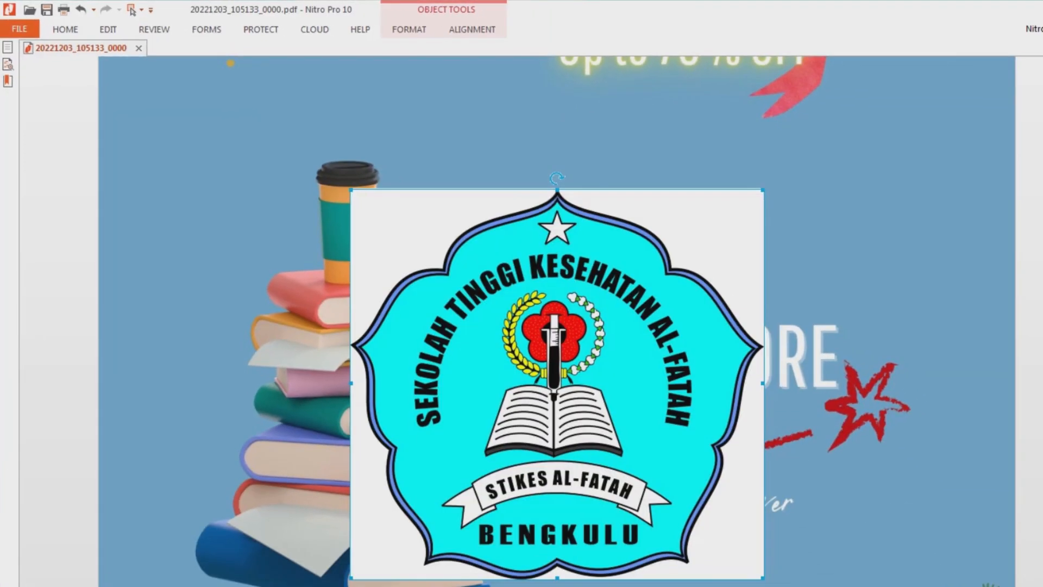
pyautogui.moveTo(763, 190); pyautogui.dragTo(533, 408)
pyautogui.moveTo(441, 493); pyautogui.dragTo(861, 209)
pyautogui.click(919, 337)
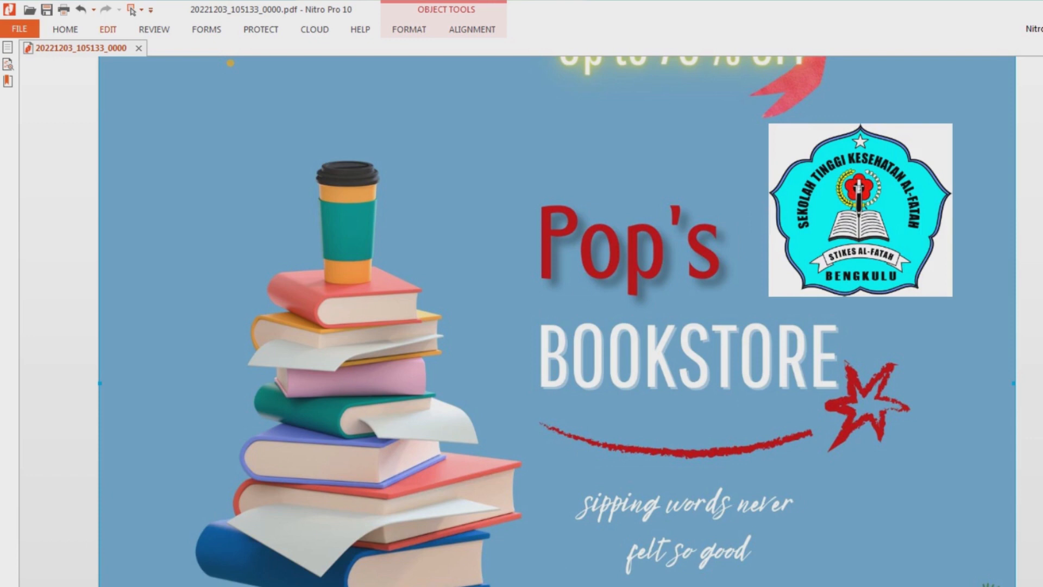
# Insert the Tut Wuri Handayani logo image from the logo folder onto the same PDF page
pyautogui.click(108, 29)
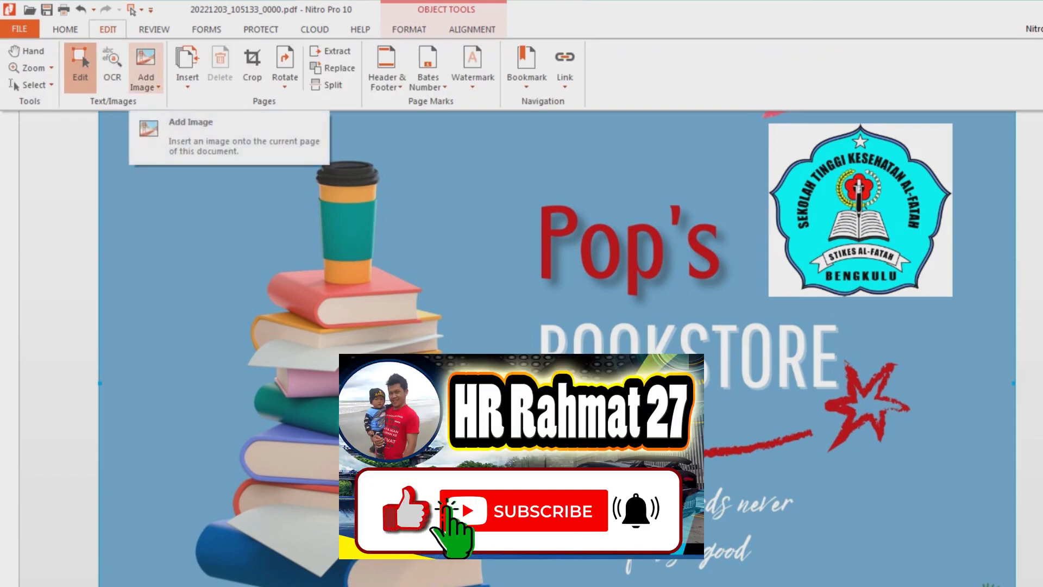
pyautogui.click(145, 82)
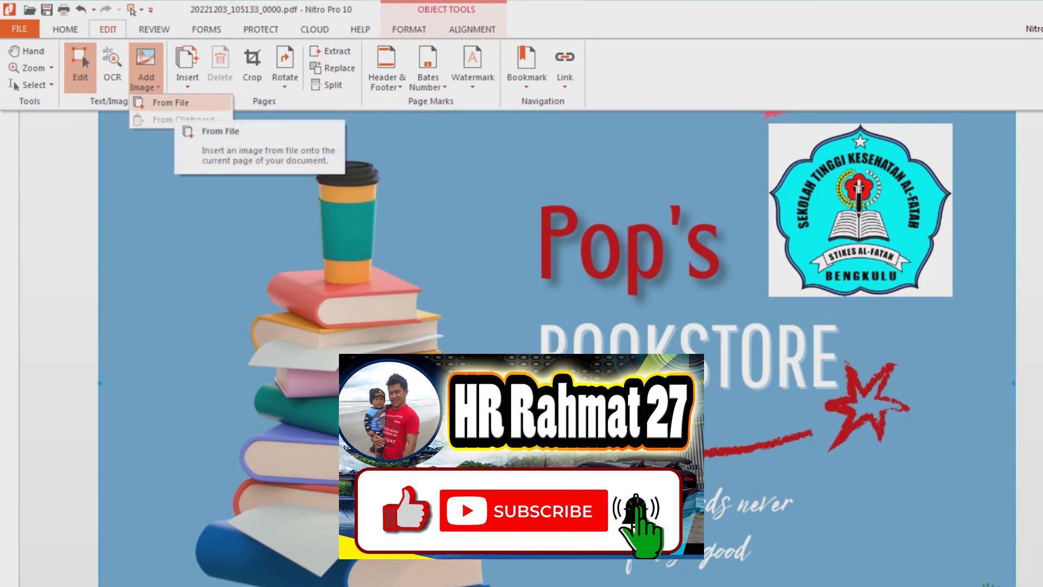
pyautogui.click(171, 102)
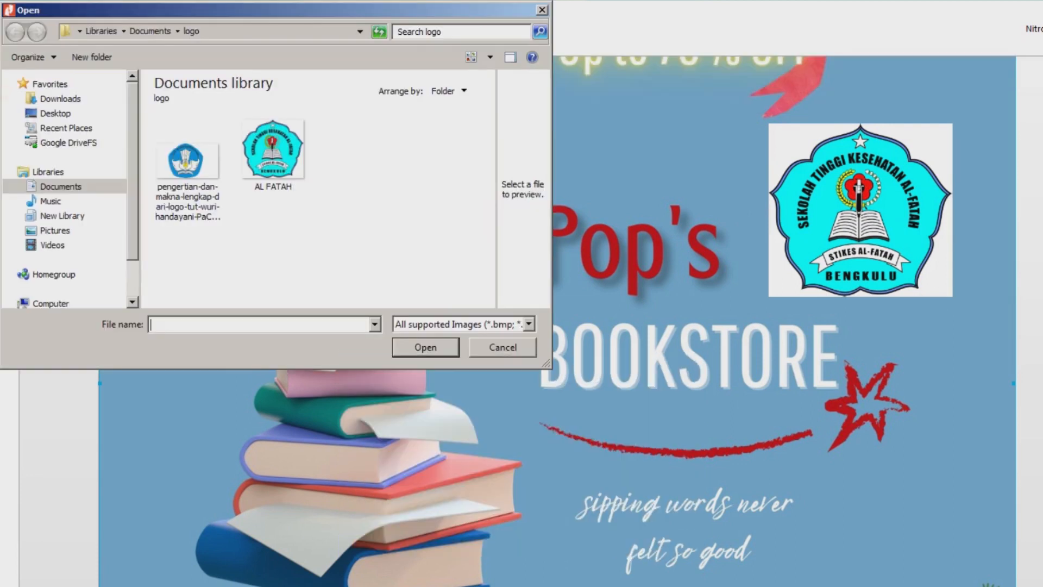
pyautogui.click(188, 168)
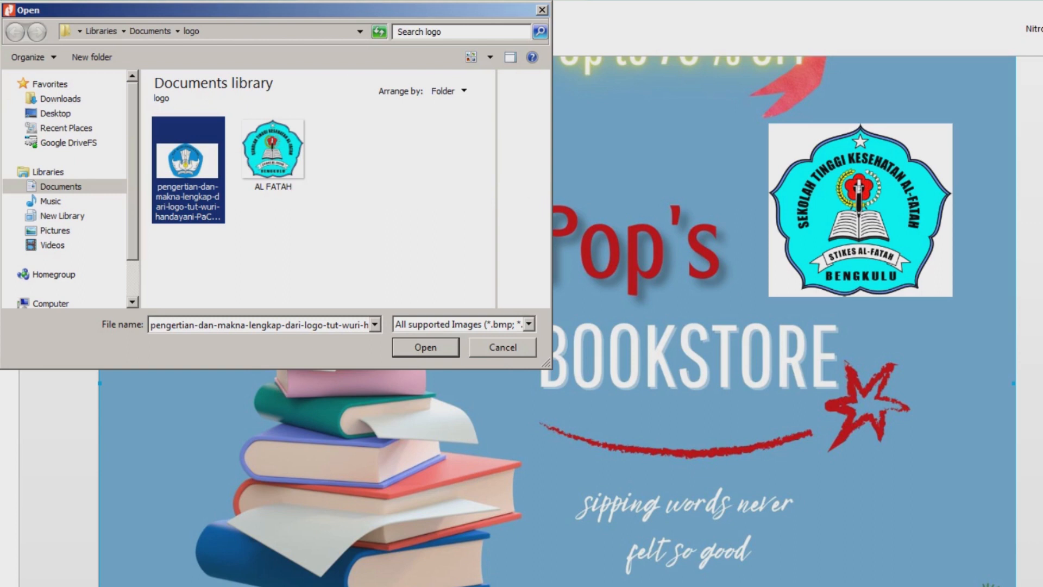
pyautogui.moveTo(188, 169); pyautogui.dragTo(528, 188)
pyautogui.click(426, 347)
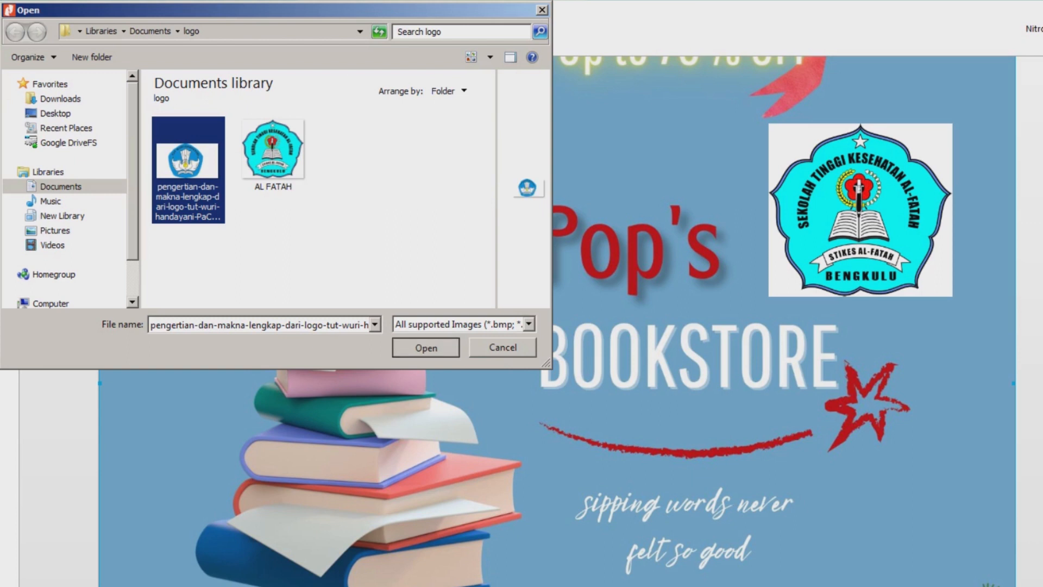
# Shrink the Tut Wuri Handayani logo, position it over the "Pop's" heading, and nudge the AL FATAH logo slightly upward
pyautogui.moveTo(557, 384); pyautogui.dragTo(376, 460)
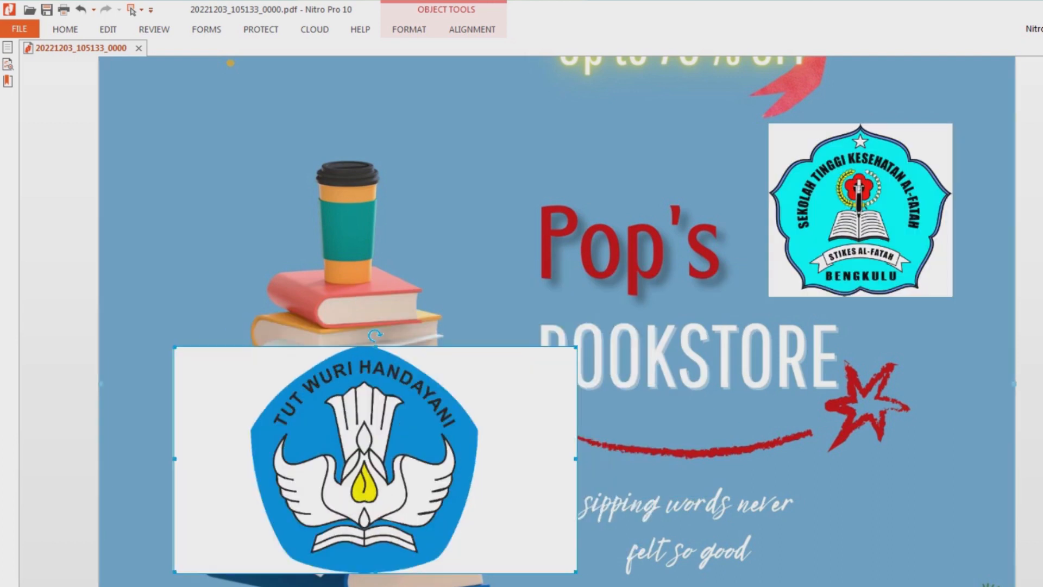
pyautogui.moveTo(576, 347); pyautogui.dragTo(689, 110)
pyautogui.click(853, 204)
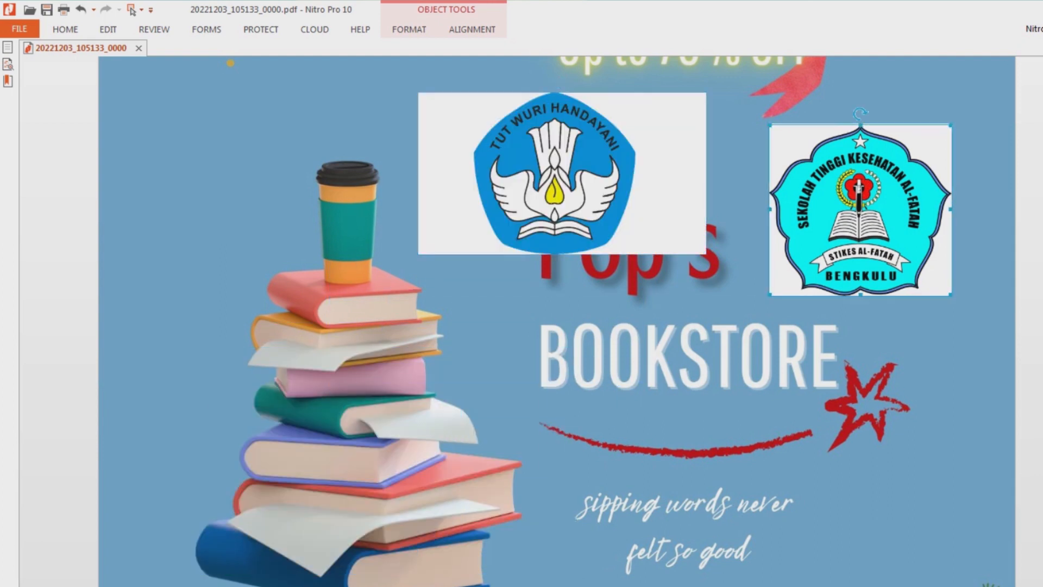
pyautogui.moveTo(853, 204); pyautogui.dragTo(854, 196)
pyautogui.click(739, 187)
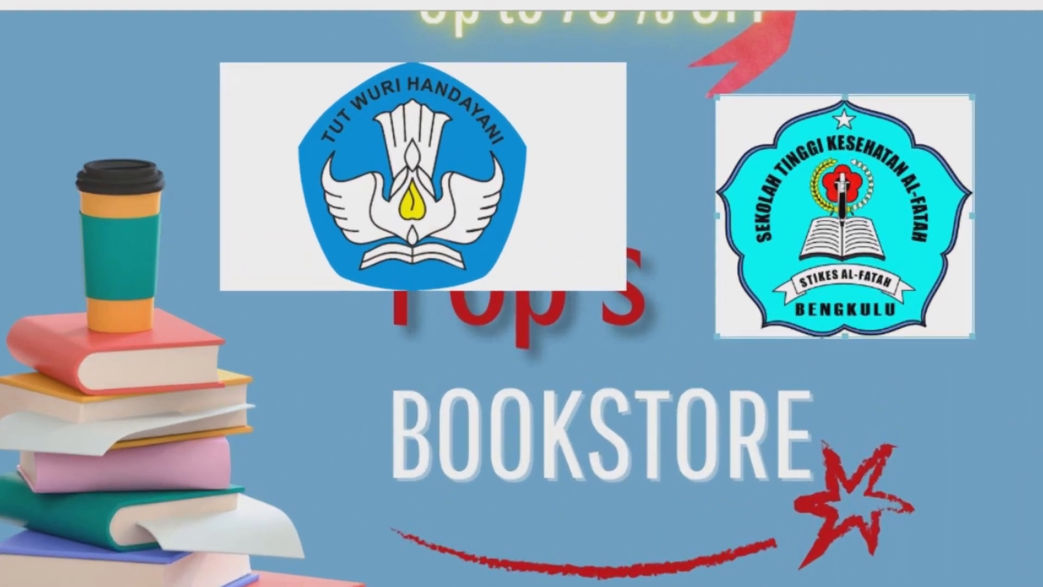
pyautogui.click(860, 202)
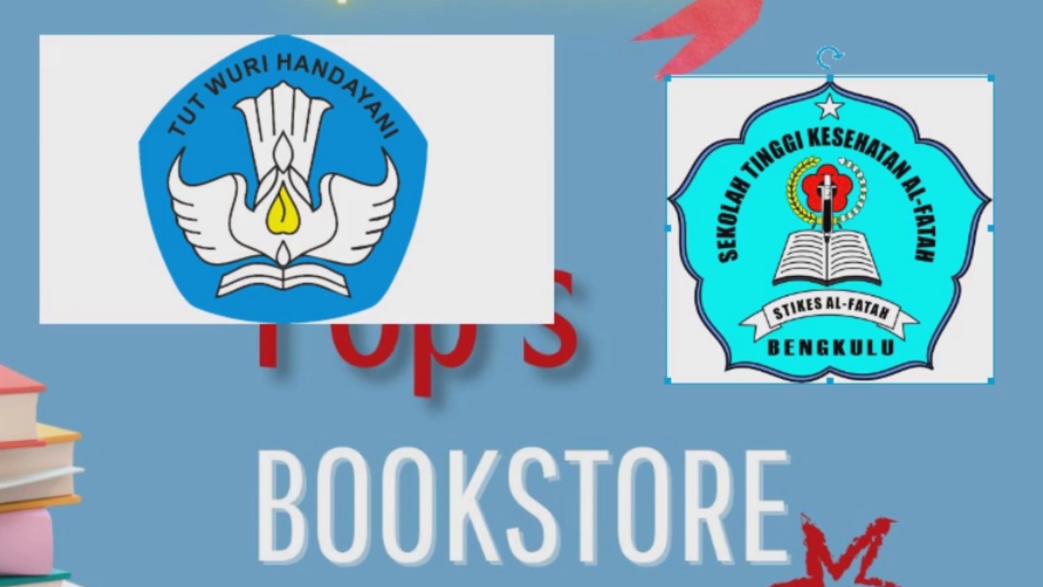
pyautogui.click(297, 179)
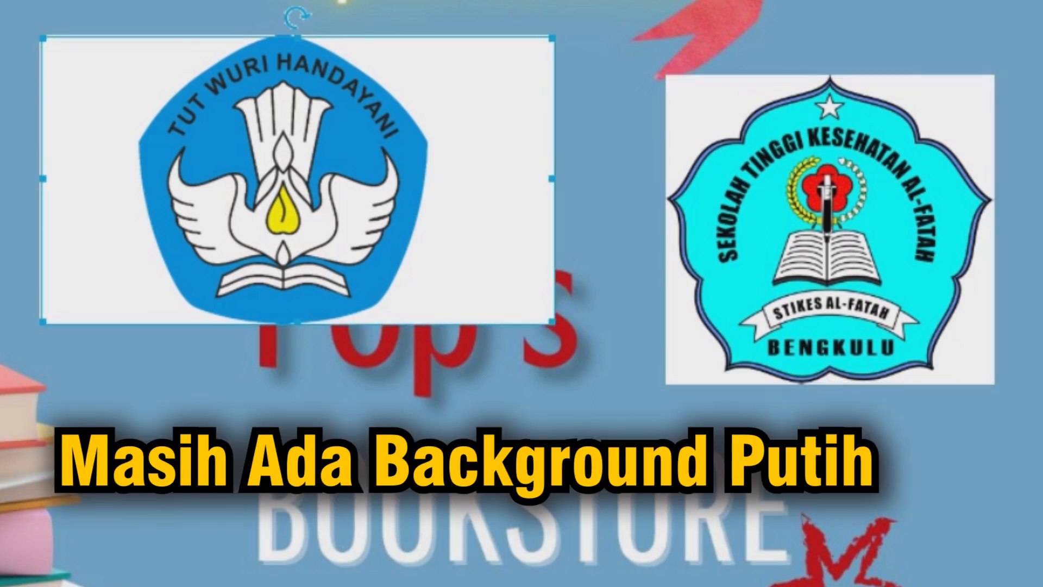
pyautogui.click(1019, 229)
pyautogui.click(297, 179)
pyautogui.click(830, 228)
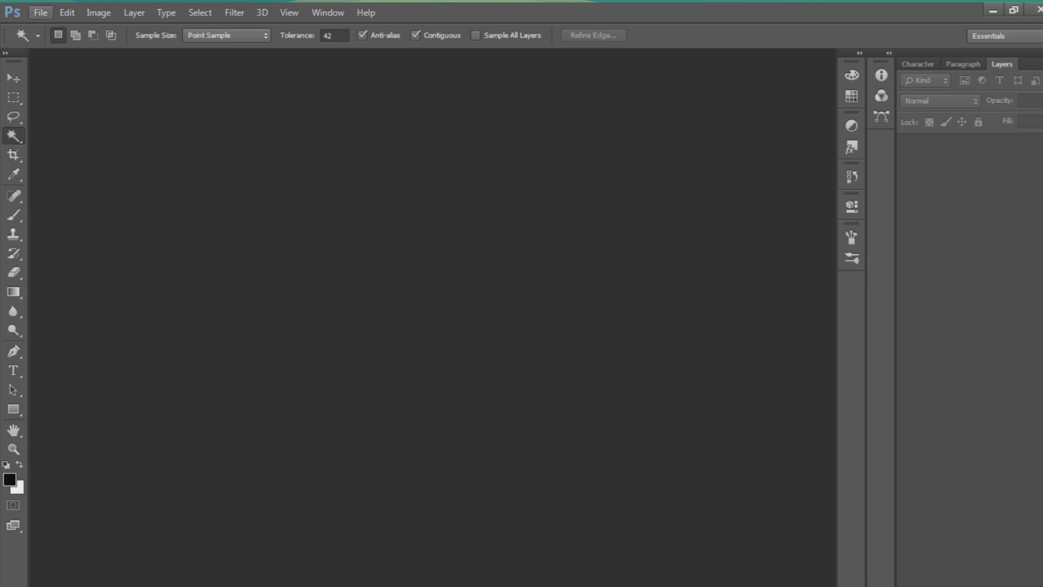
# Switch to Photoshop and open both logo images from the logo folder in the Documents library
pyautogui.click(41, 12)
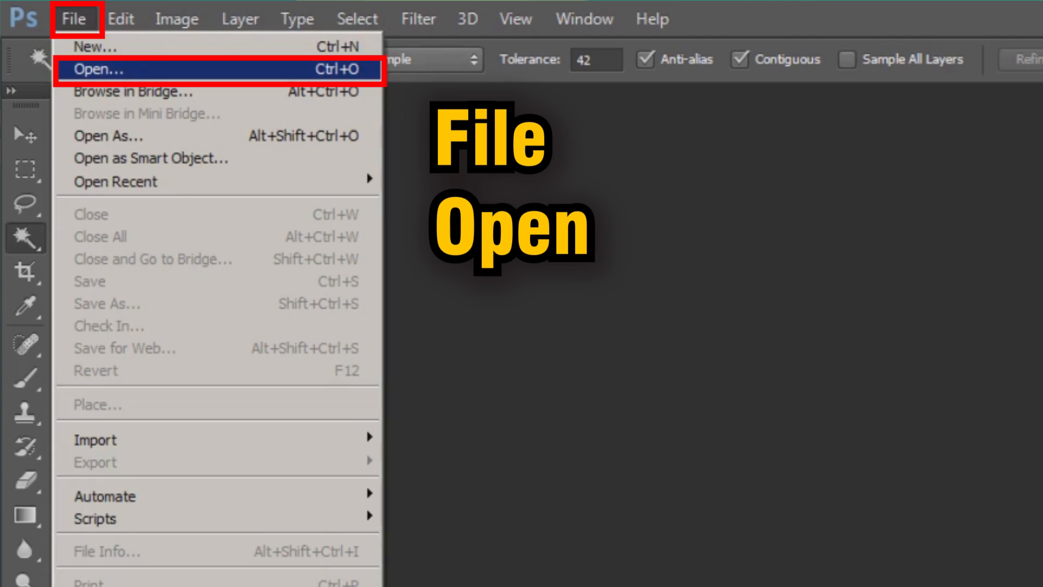
pyautogui.click(98, 69)
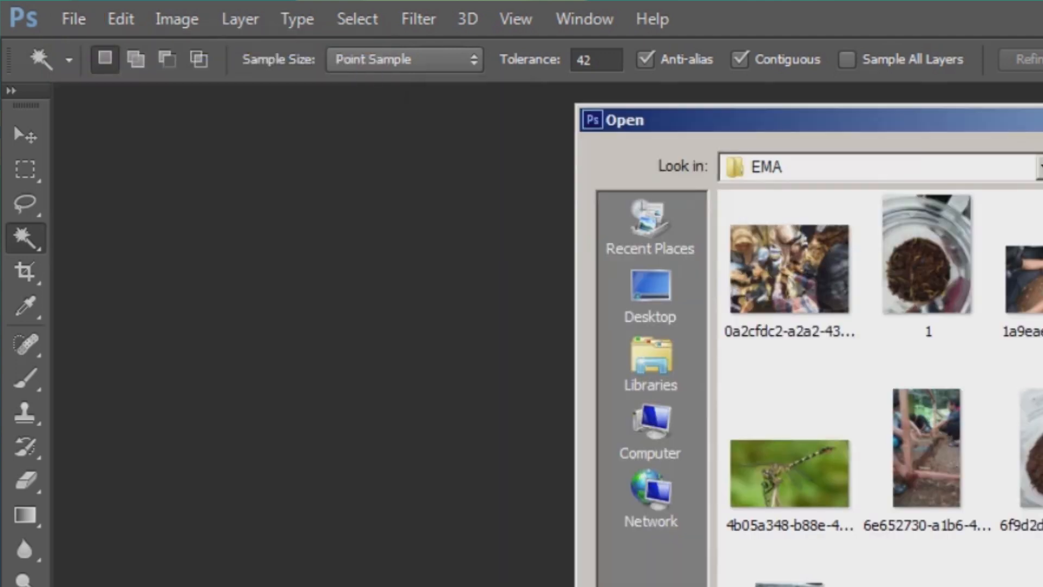
pyautogui.click(651, 365)
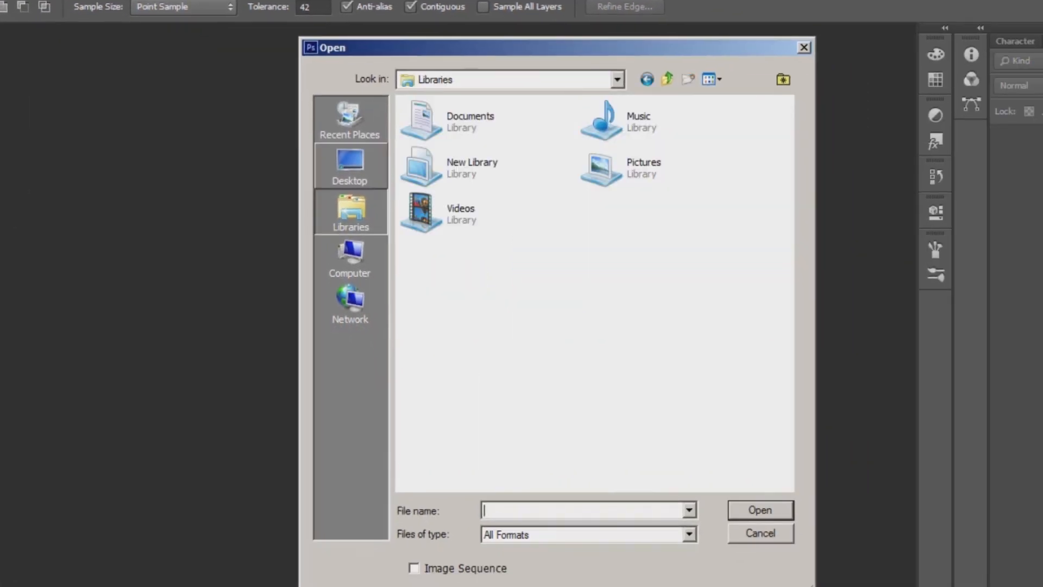
pyautogui.doubleClick(468, 122)
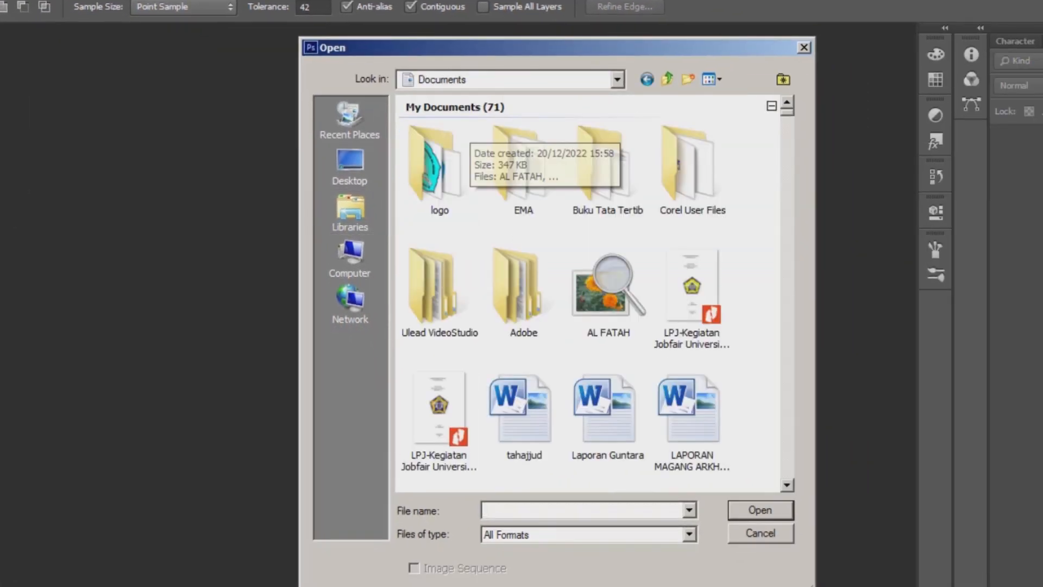
pyautogui.doubleClick(432, 168)
pyautogui.moveTo(460, 298); pyautogui.dragTo(545, 158)
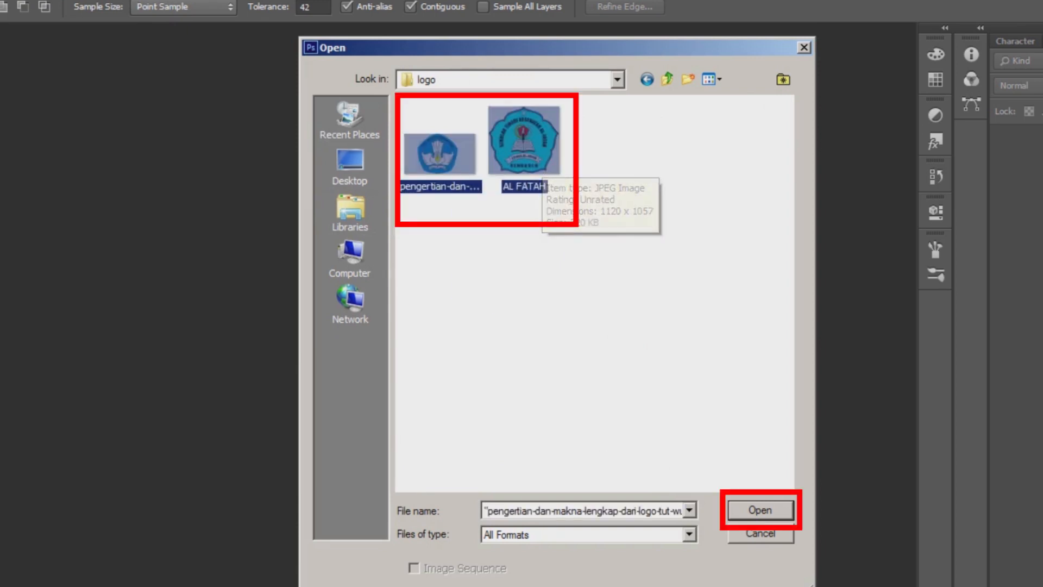
pyautogui.click(760, 510)
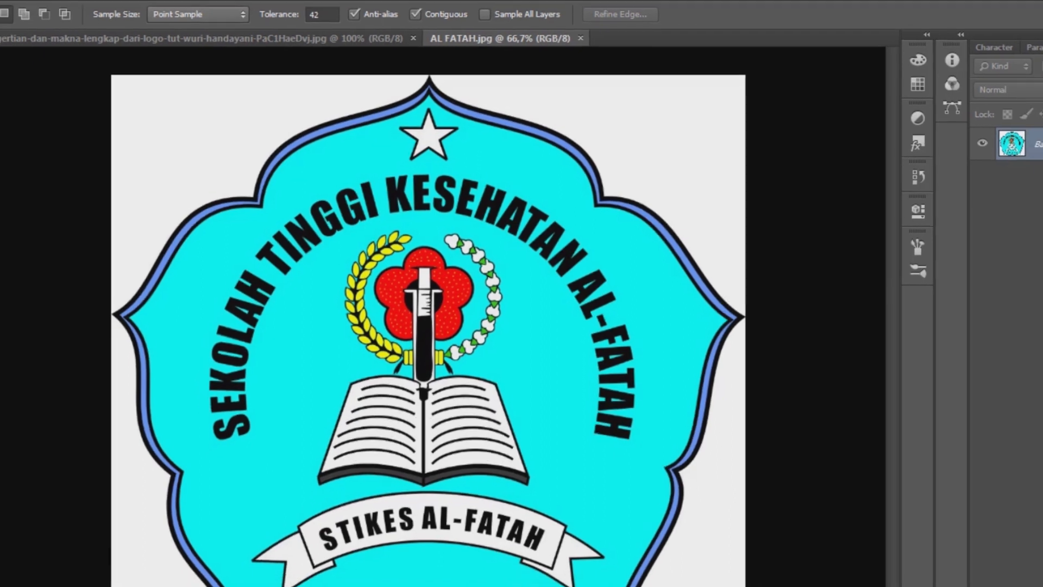
# Convert the locked Background of AL FATAH.jpg into a regular layer, keeping the default name Layer 0
pyautogui.scroll(-4, 424, 320)
pyautogui.scroll(1, 424, 320)
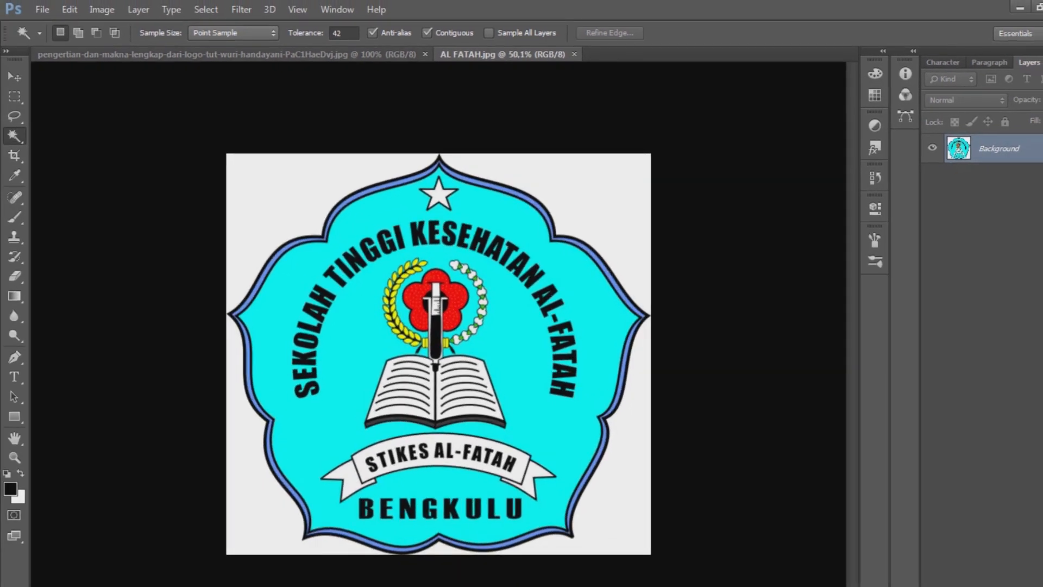
pyautogui.click(234, 54)
pyautogui.scroll(-3, 438, 353)
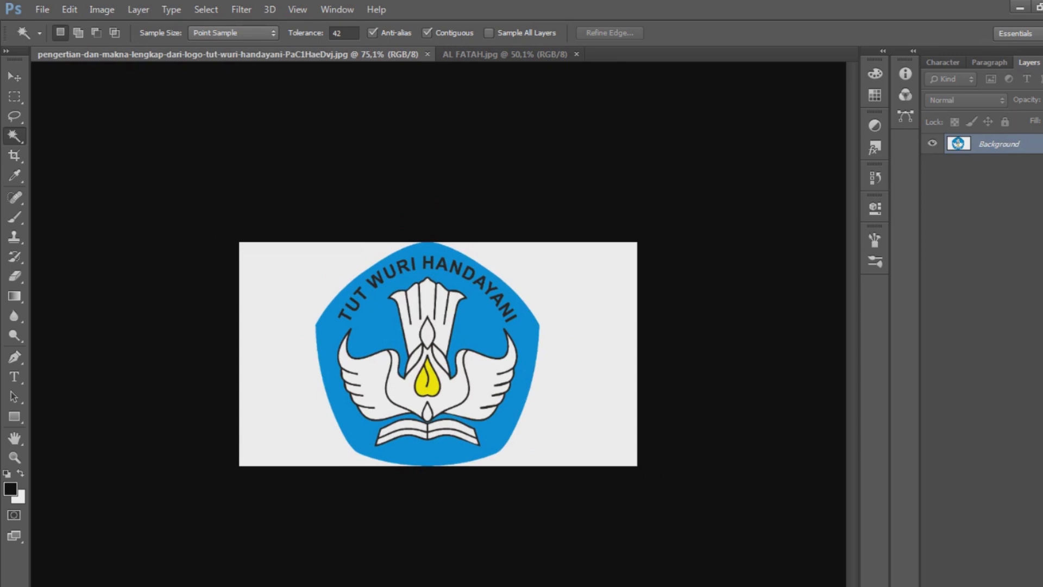
pyautogui.scroll(2, 438, 353)
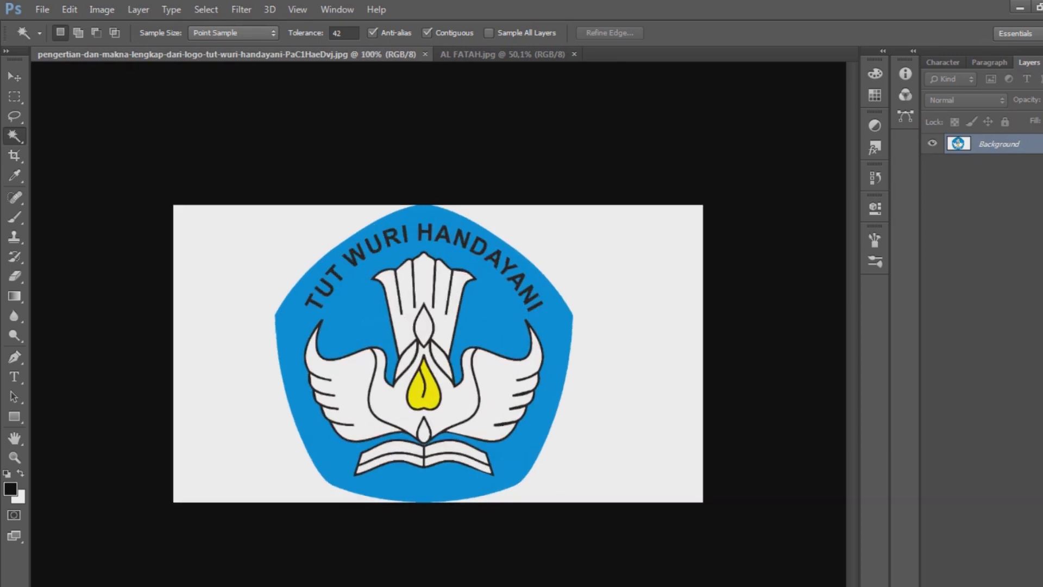
pyautogui.click(503, 55)
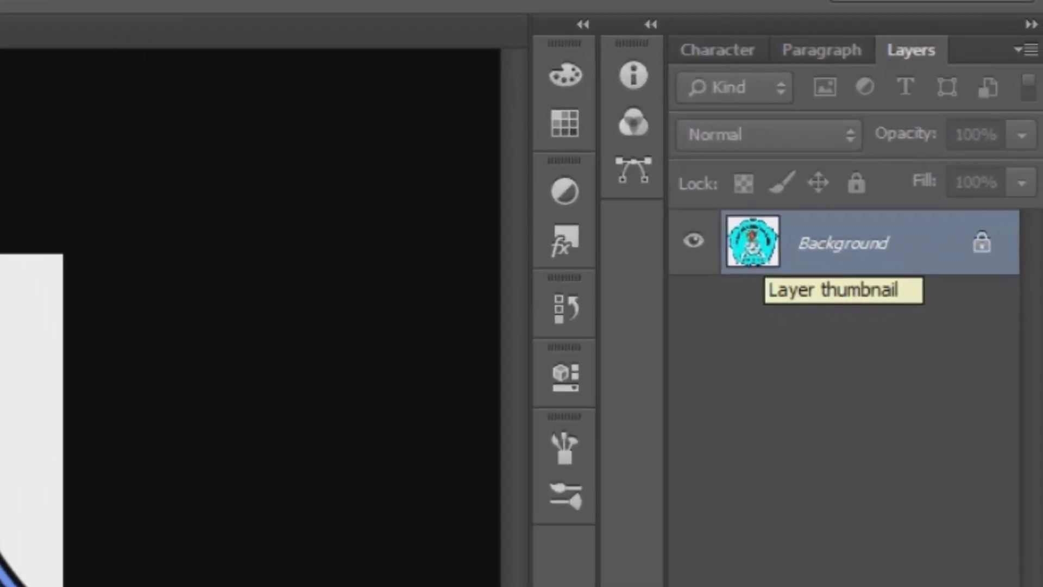
pyautogui.rightClick(765, 242)
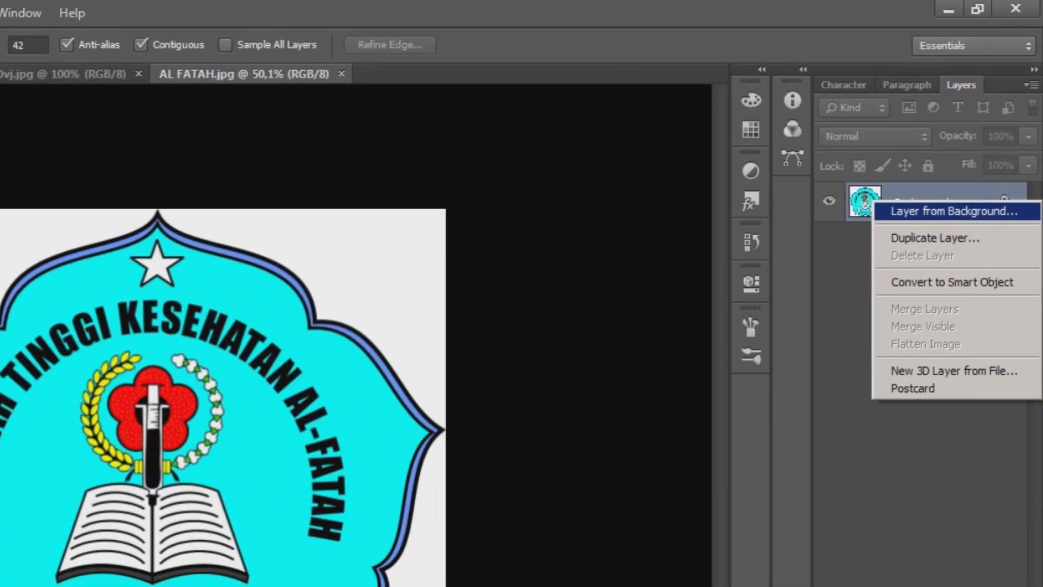
pyautogui.click(945, 219)
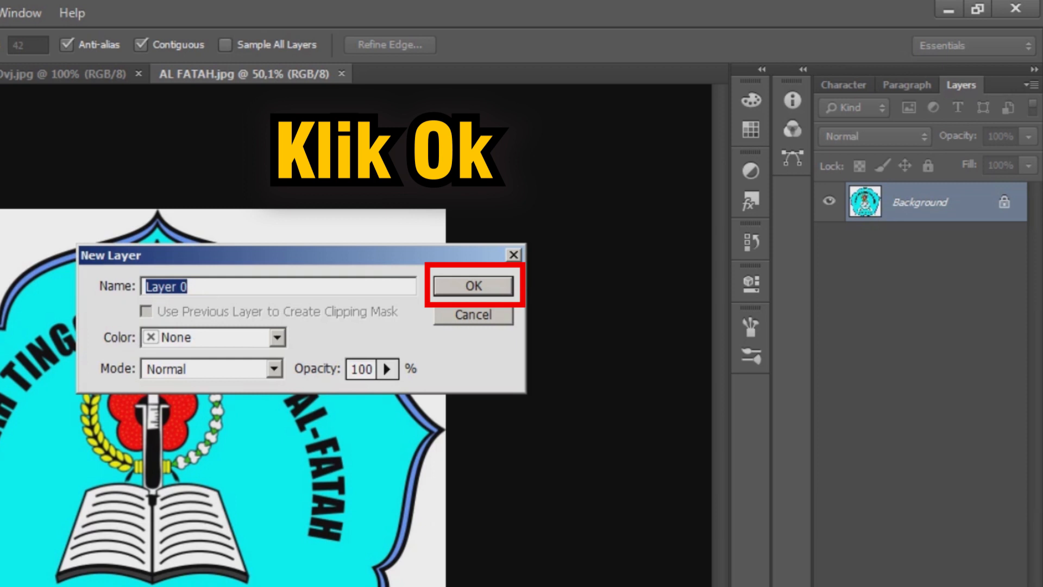
pyautogui.press('Return')
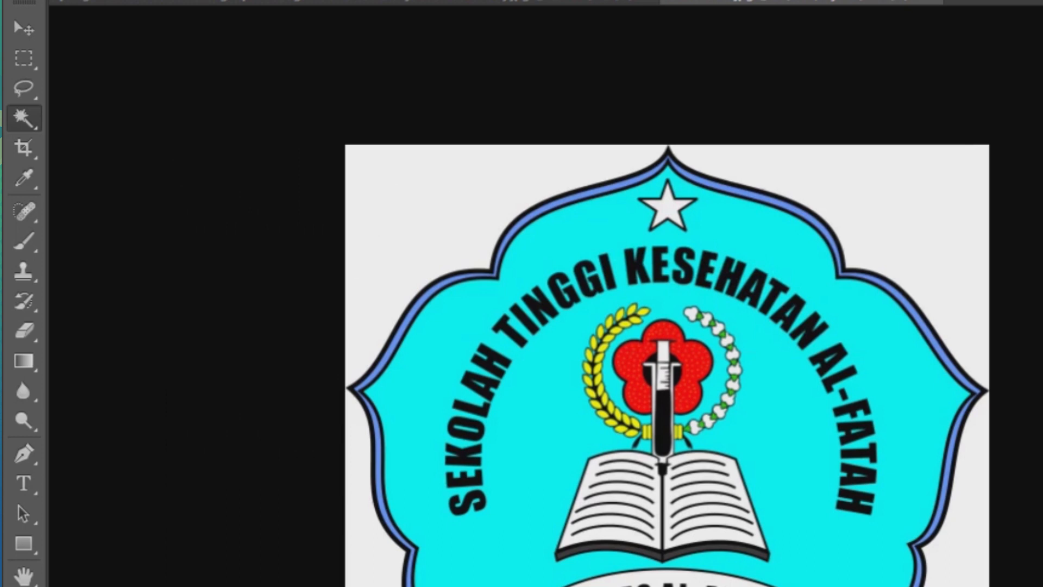
# Delete the white areas outside the AL FATAH logo using the Magic Wand Tool with Anti-alias and Contiguous enabled, and clear the selection
pyautogui.rightClick(24, 118)
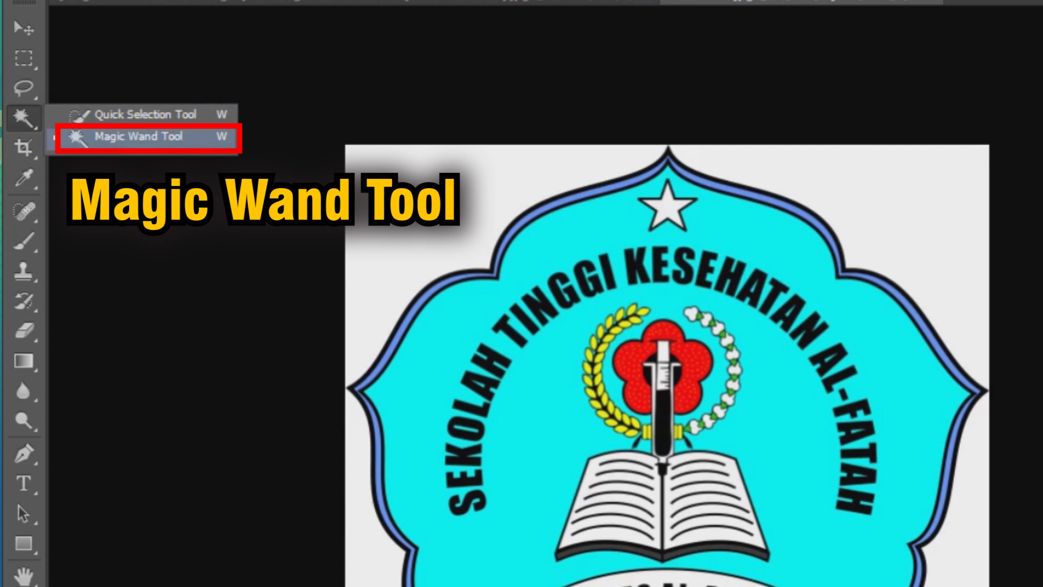
pyautogui.click(138, 136)
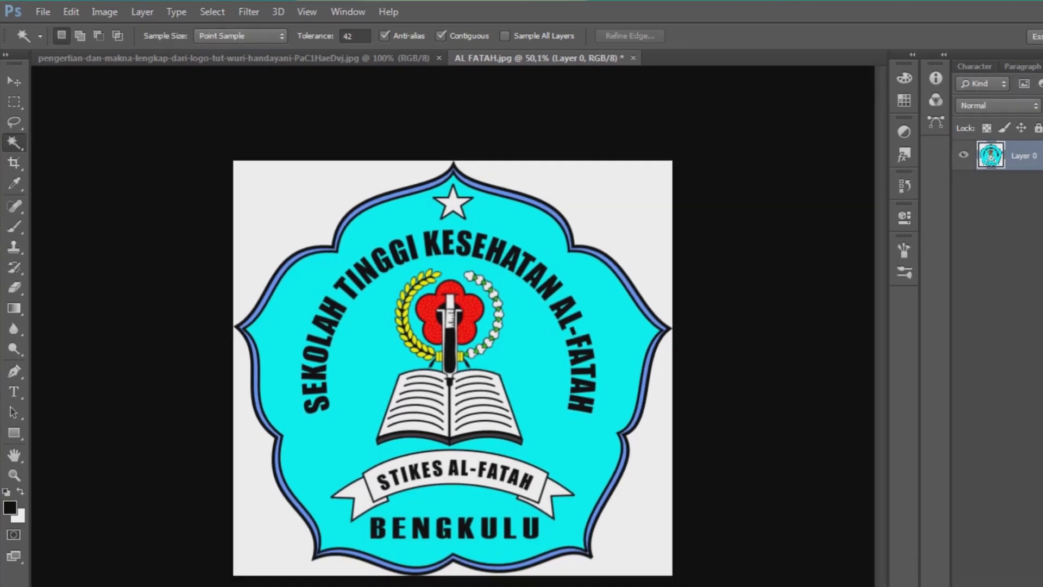
pyautogui.click(441, 36)
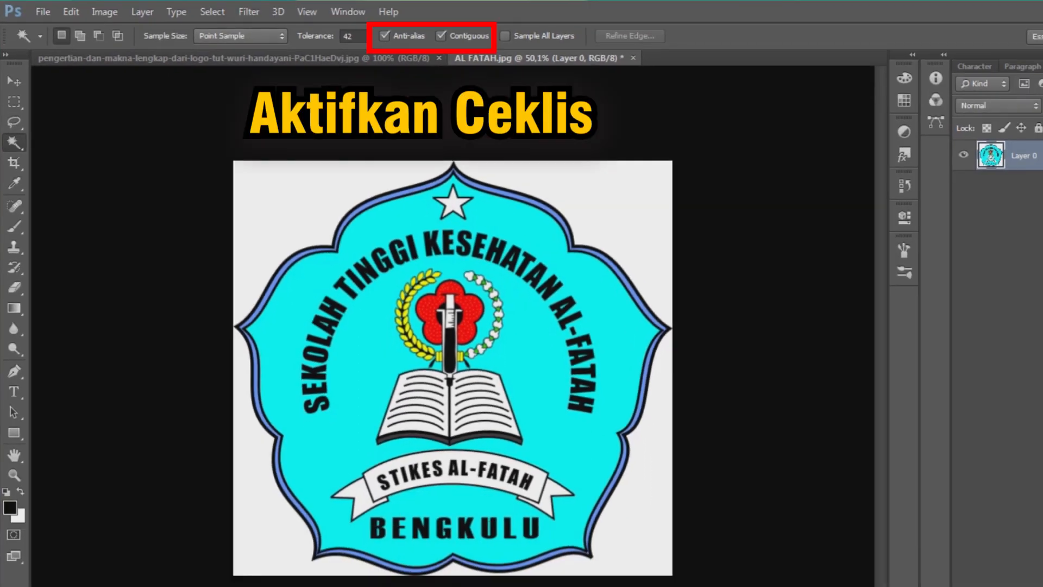
pyautogui.click(625, 209)
pyautogui.press('shift')
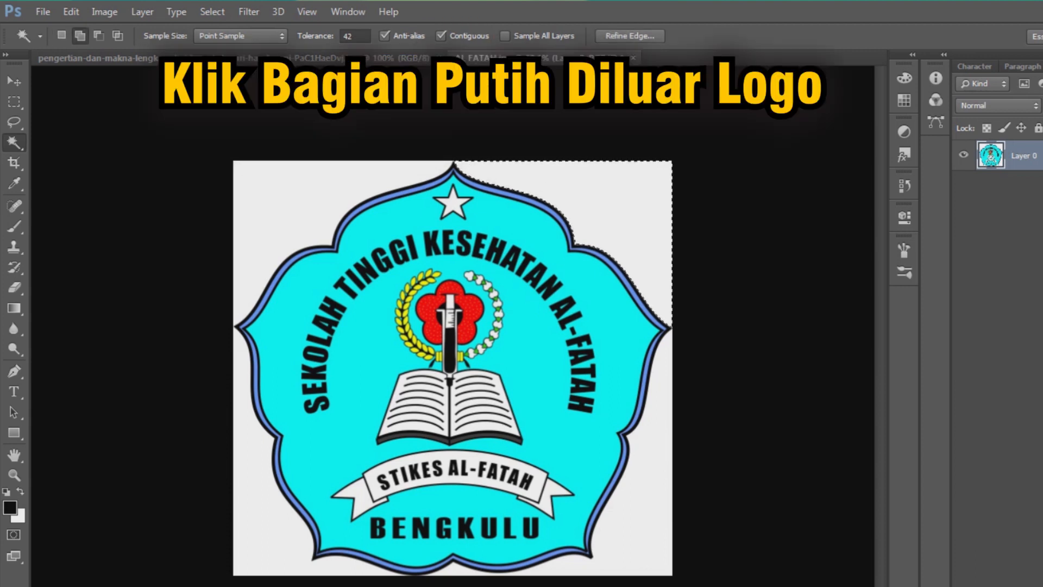
pyautogui.keyDown('shift'); pyautogui.click(282, 212); pyautogui.keyUp('shift')
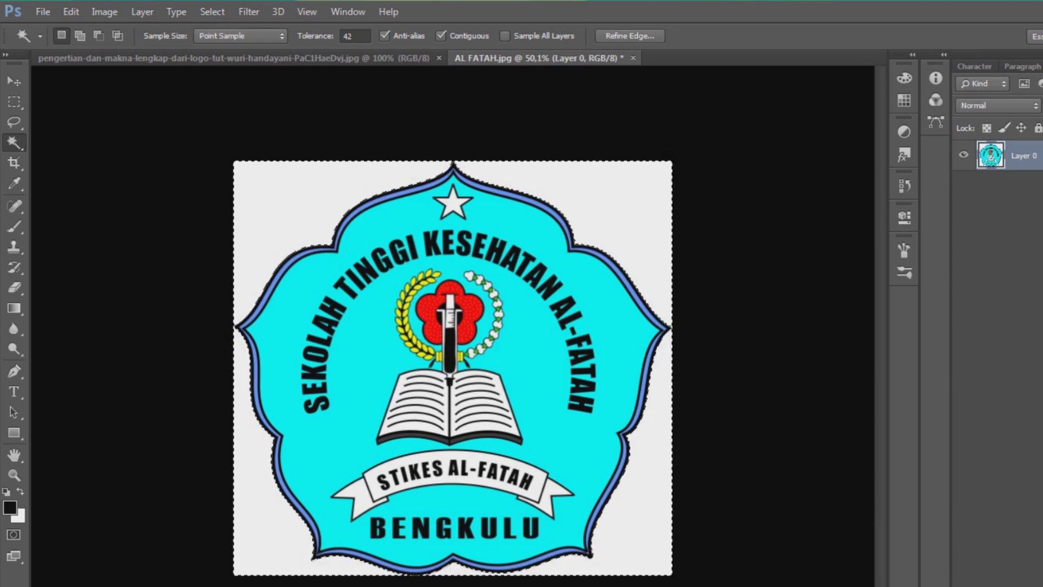
pyautogui.press('Delete')
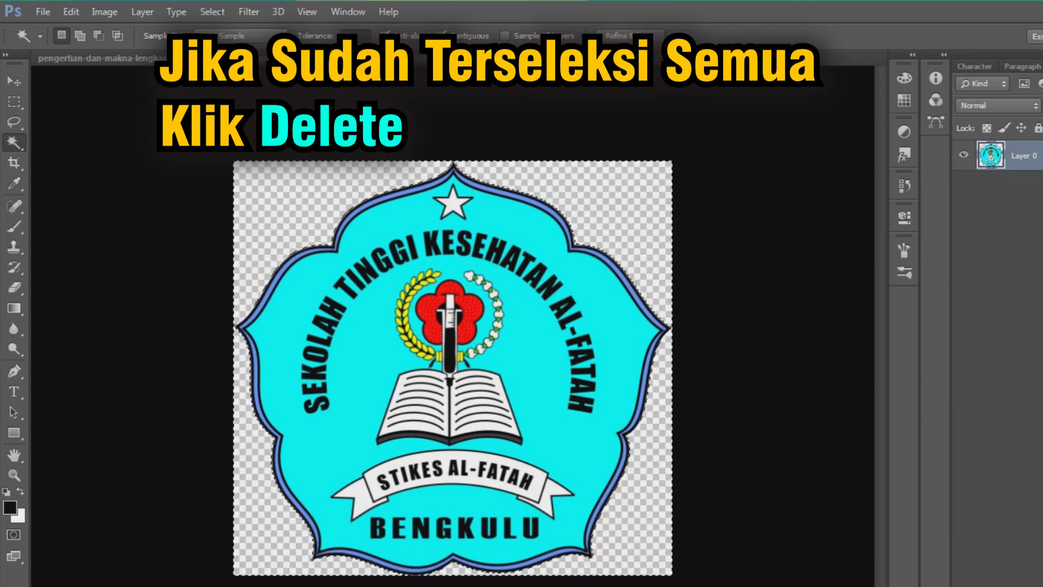
pyautogui.hotkey('ctrl', 'd')
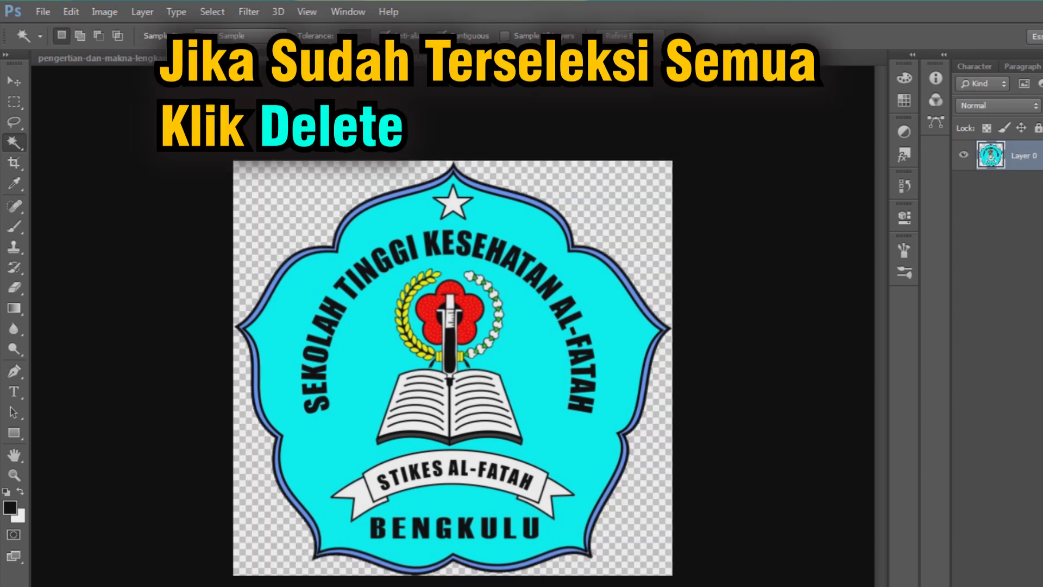
pyautogui.hotkey('ctrl', '+')
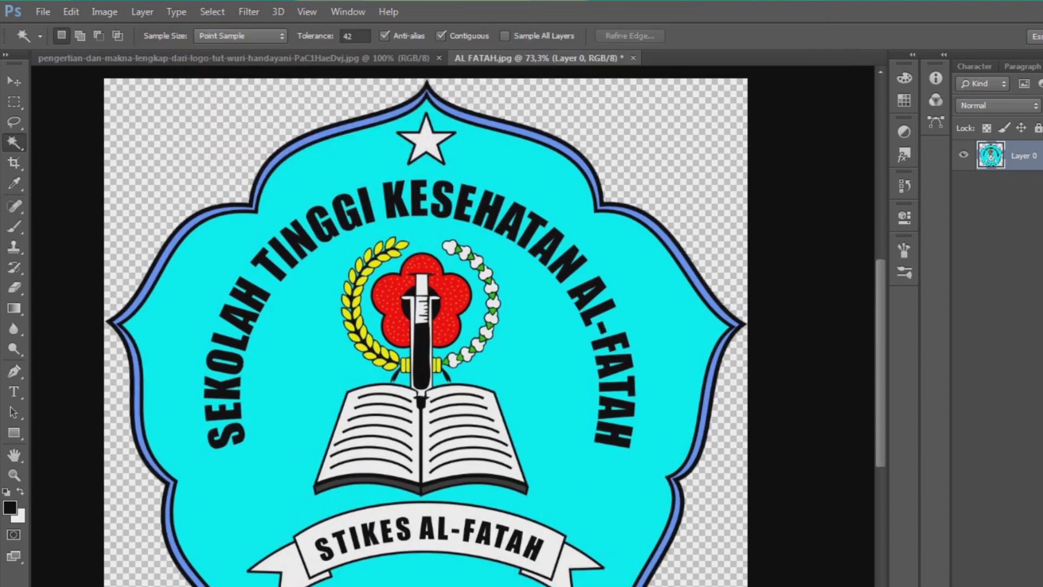
pyautogui.scroll(-2, 453, 326)
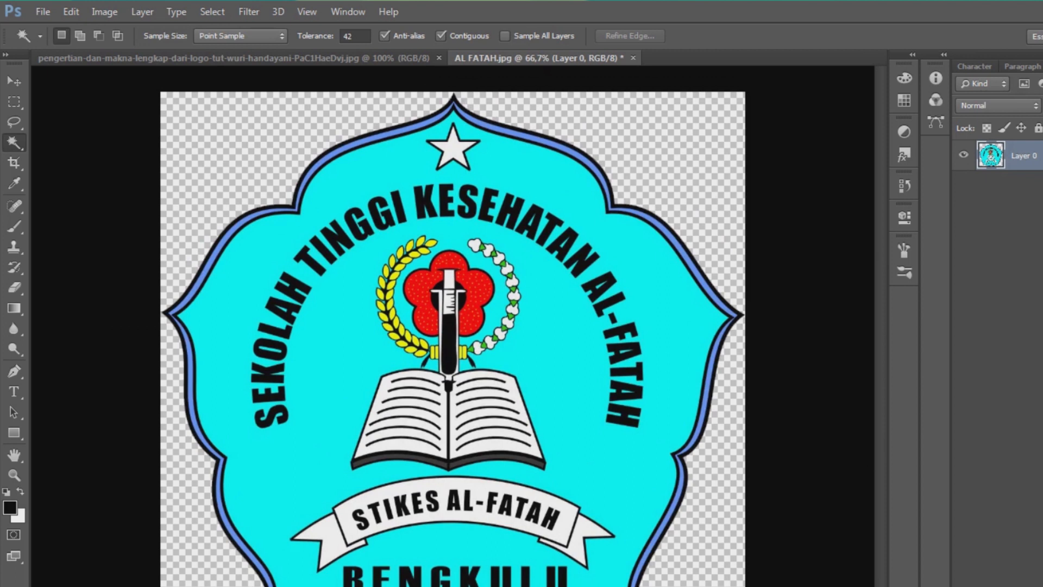
# Save the AL FATAH logo in the logo folder as a PNG named logo baru, with Smallest / Slow compression and no interlacing
pyautogui.click(43, 12)
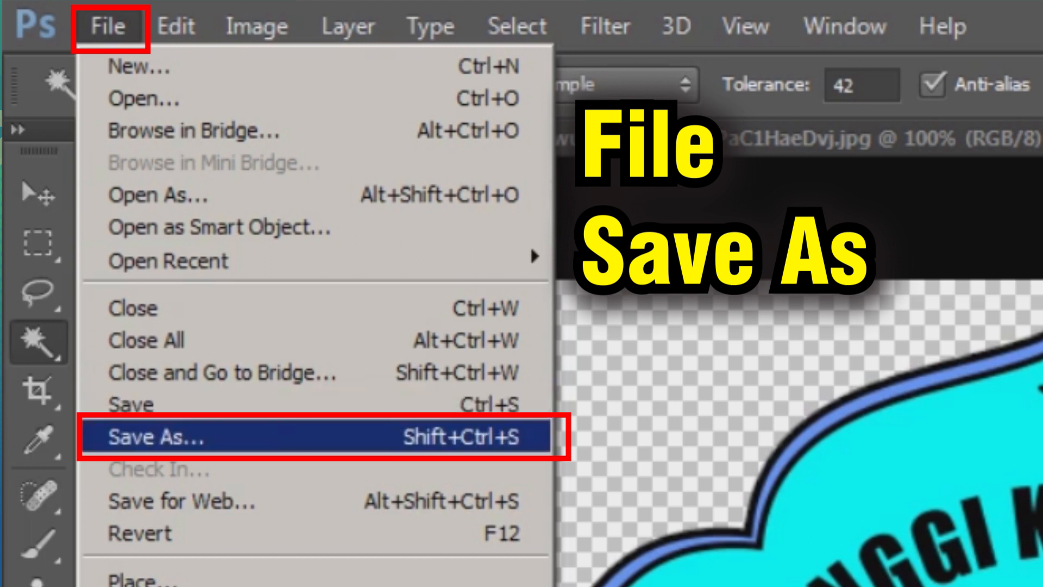
pyautogui.click(157, 437)
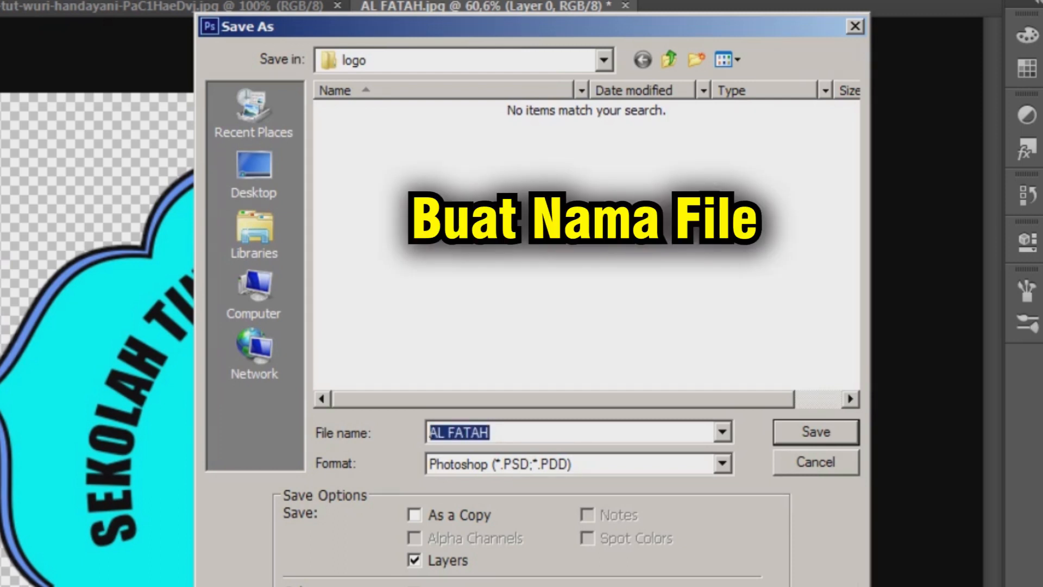
pyautogui.press('BackSpace')
pyautogui.write('logo baru')
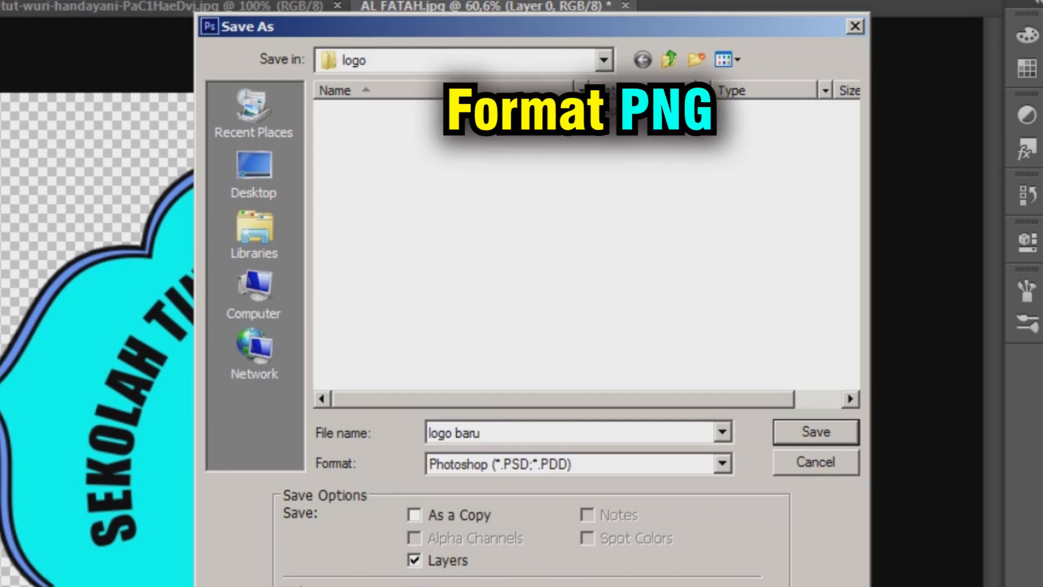
pyautogui.click(722, 464)
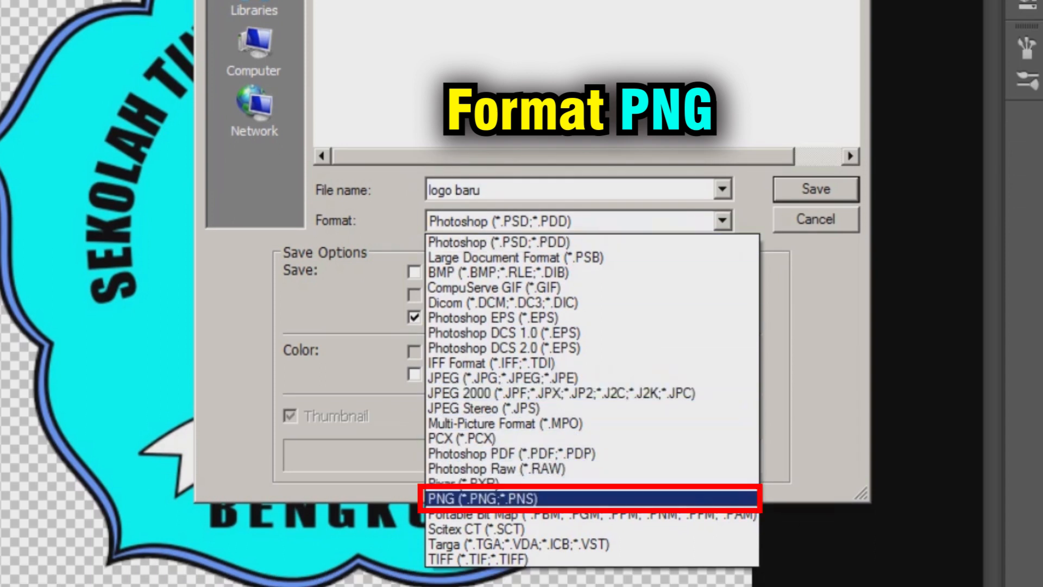
pyautogui.click(484, 499)
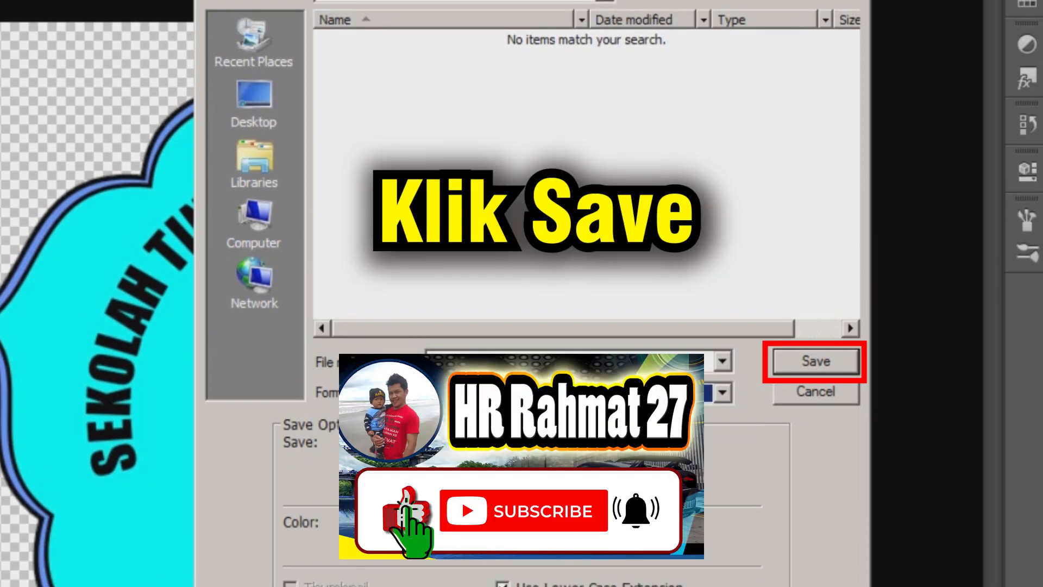
pyautogui.click(816, 361)
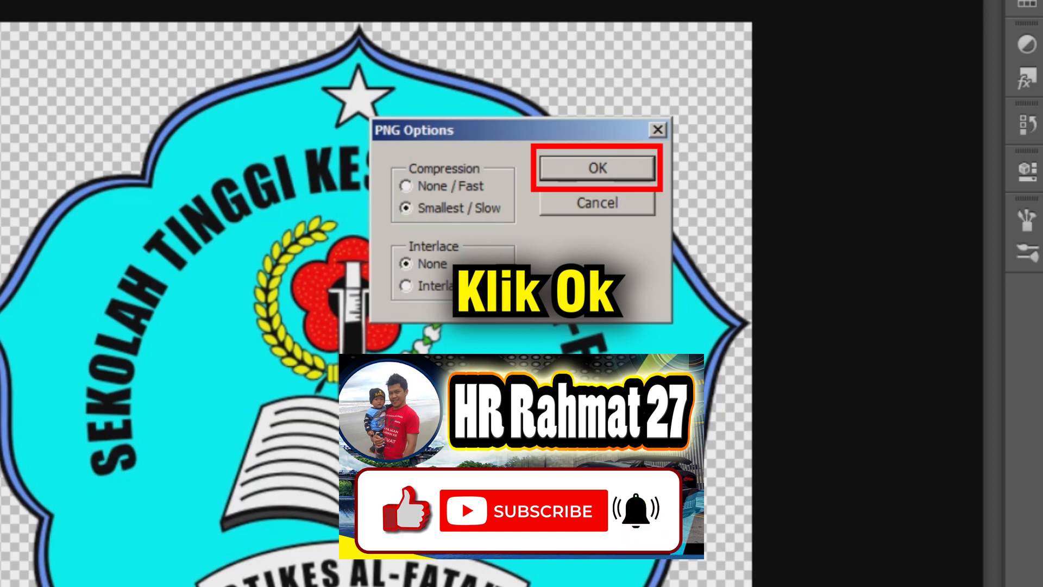
pyautogui.click(598, 169)
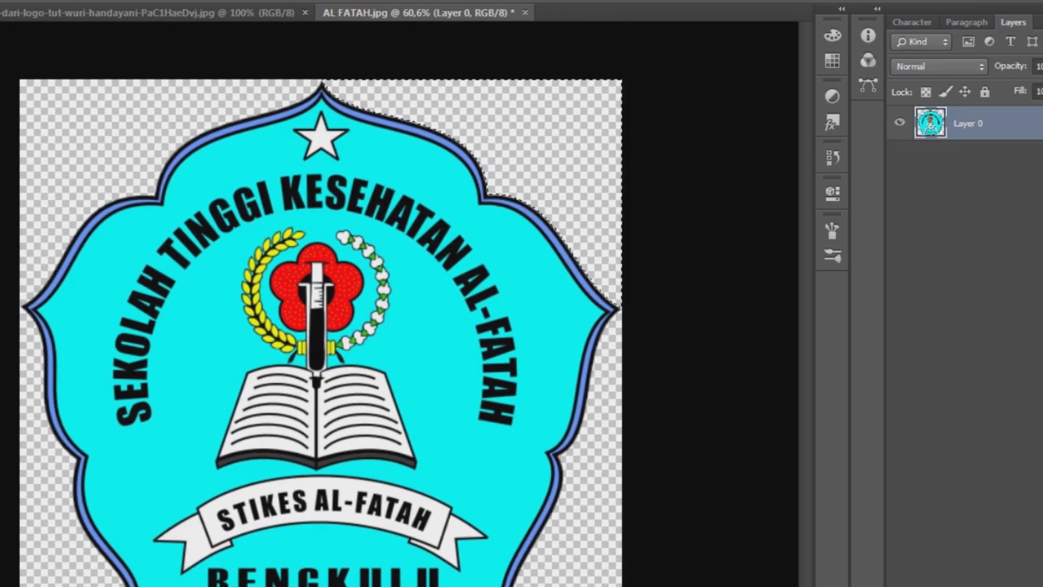
# Bring up the Tut Wuri Handayani image and convert its locked Background into a regular layer, keeping the default name Layer 0
pyautogui.scroll(-2, 317, 361)
pyautogui.scroll(1, 316, 361)
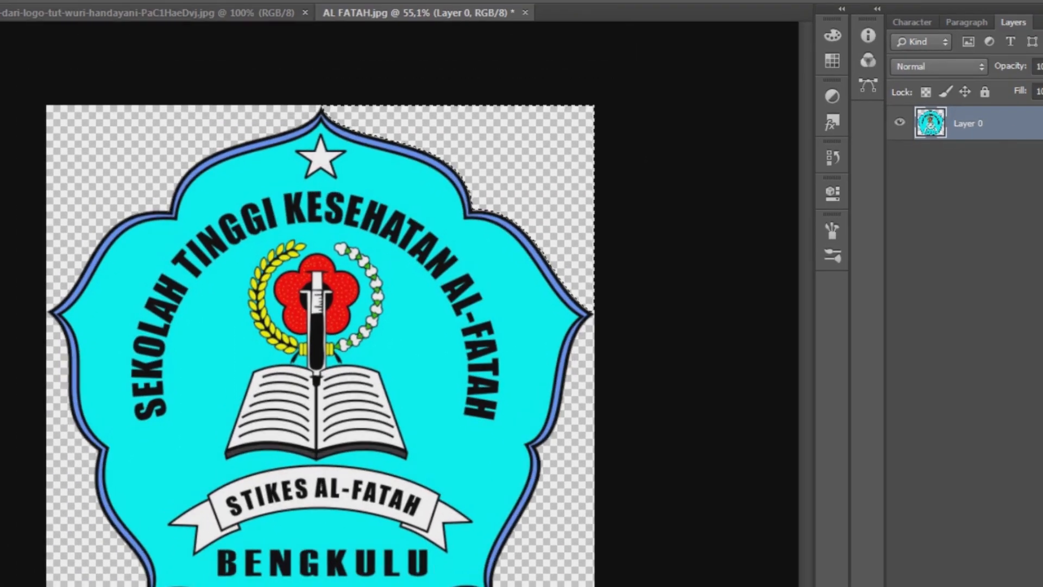
pyautogui.click(217, 13)
pyautogui.scroll(-1, 308, 368)
pyautogui.scroll(2, 308, 369)
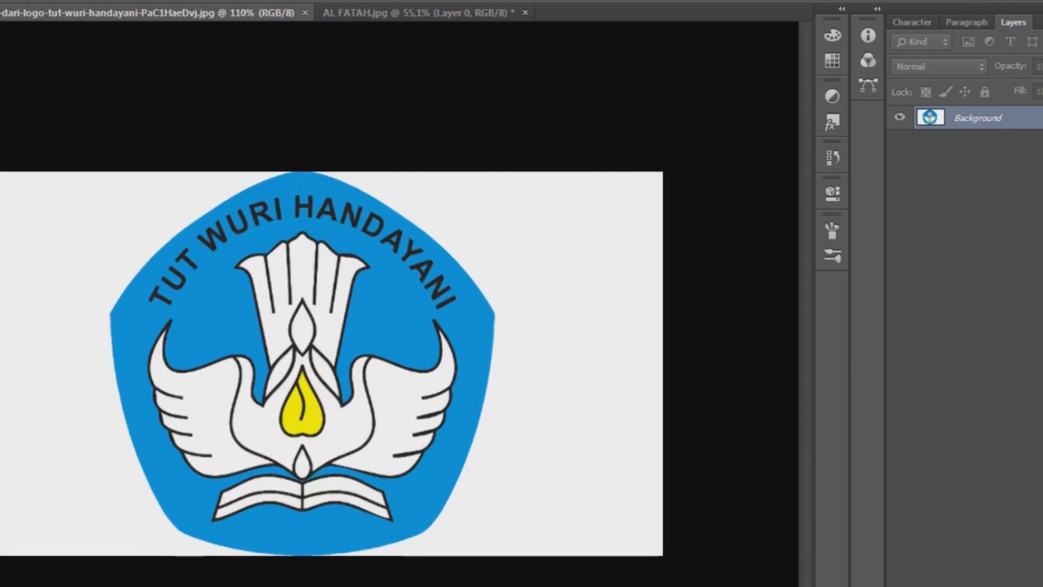
pyautogui.rightClick(936, 119)
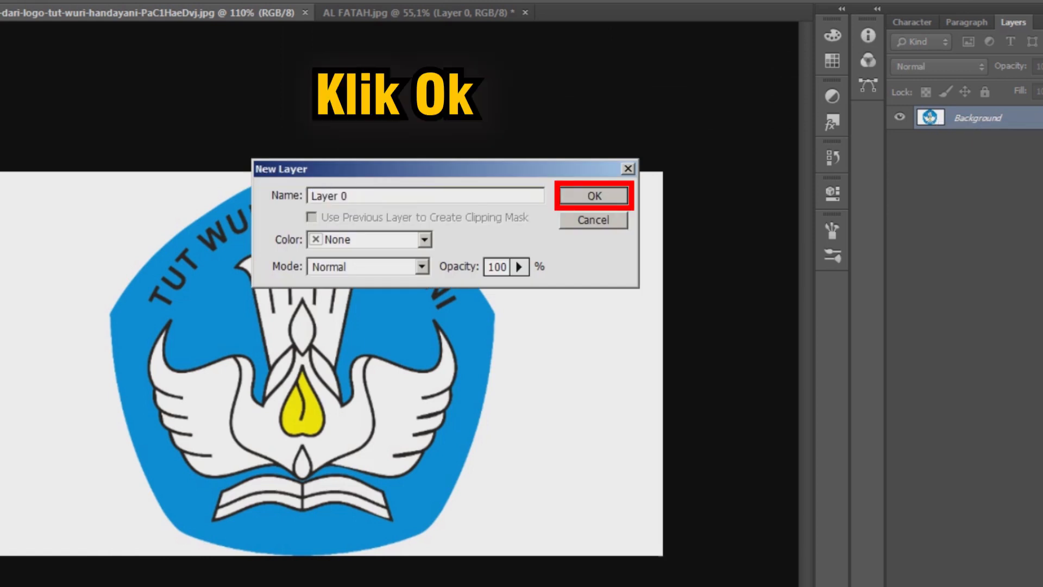
pyautogui.press('Return')
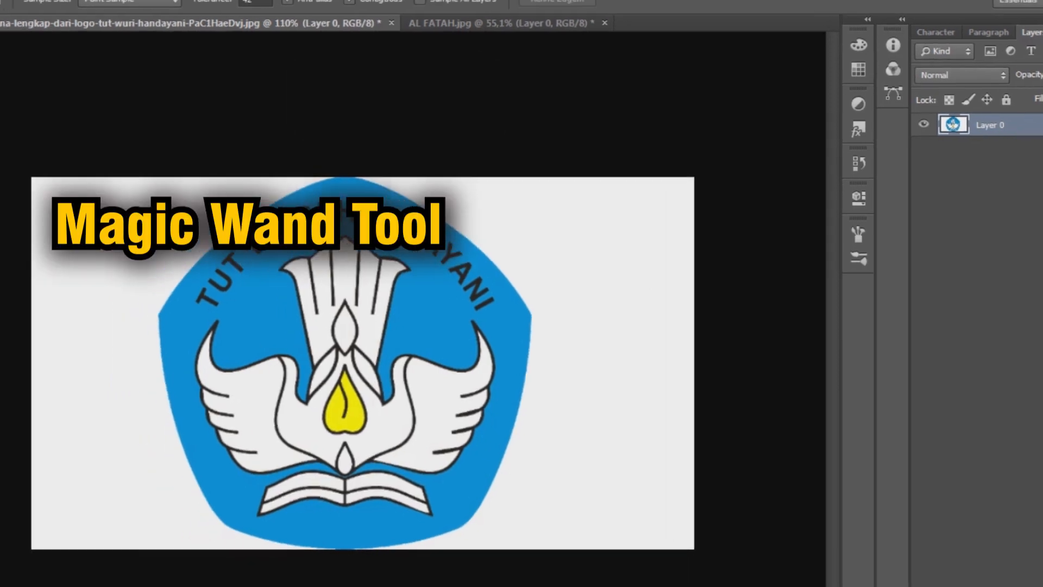
# Try selecting the Tut Wuri Handayani background using the Magic Wand Tool with Contiguous disabled, re-enable Contiguous, and clear the selection
pyautogui.rightClick(3, 131)
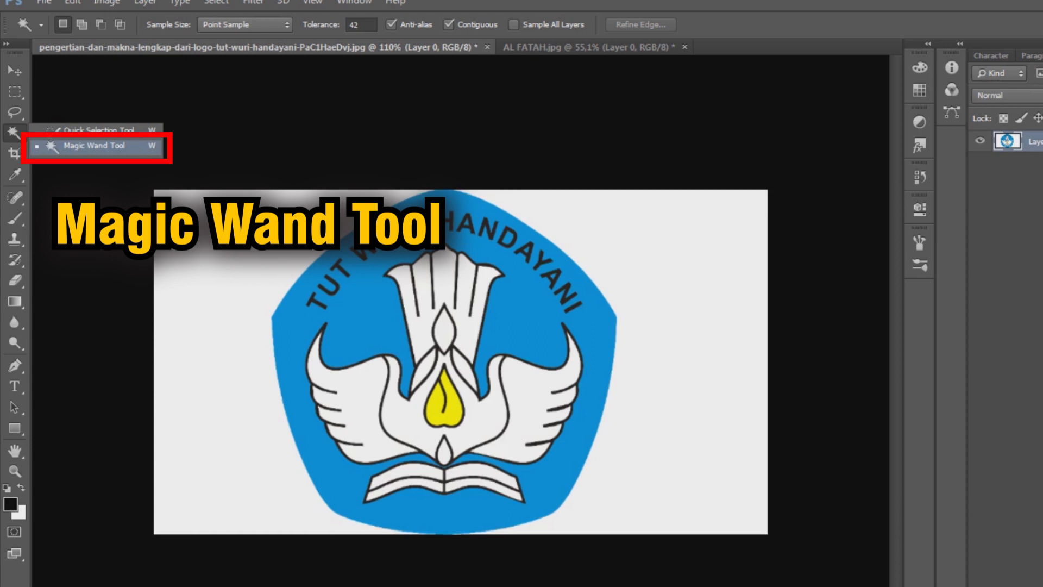
pyautogui.click(94, 145)
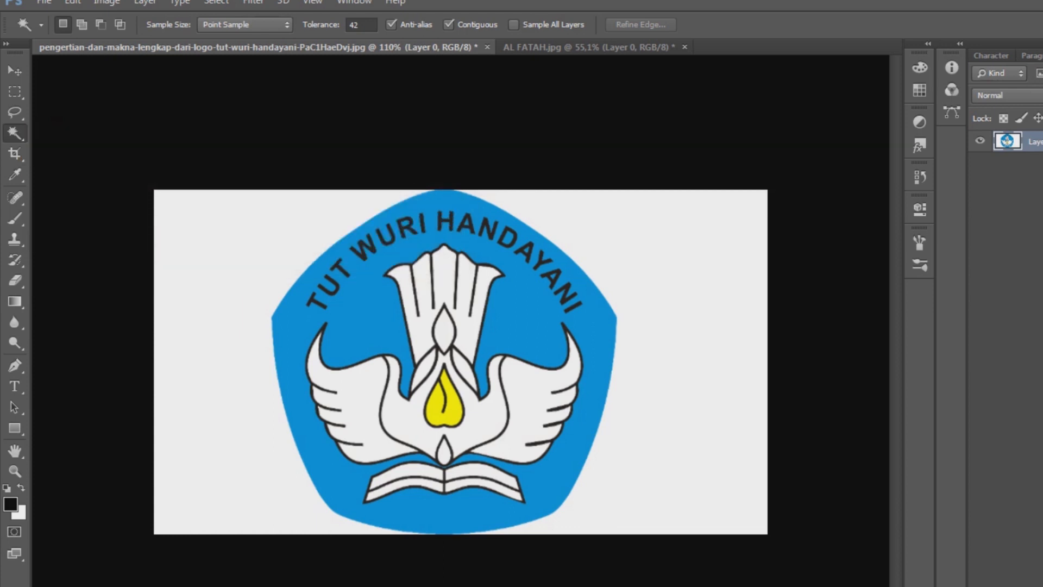
pyautogui.click(448, 25)
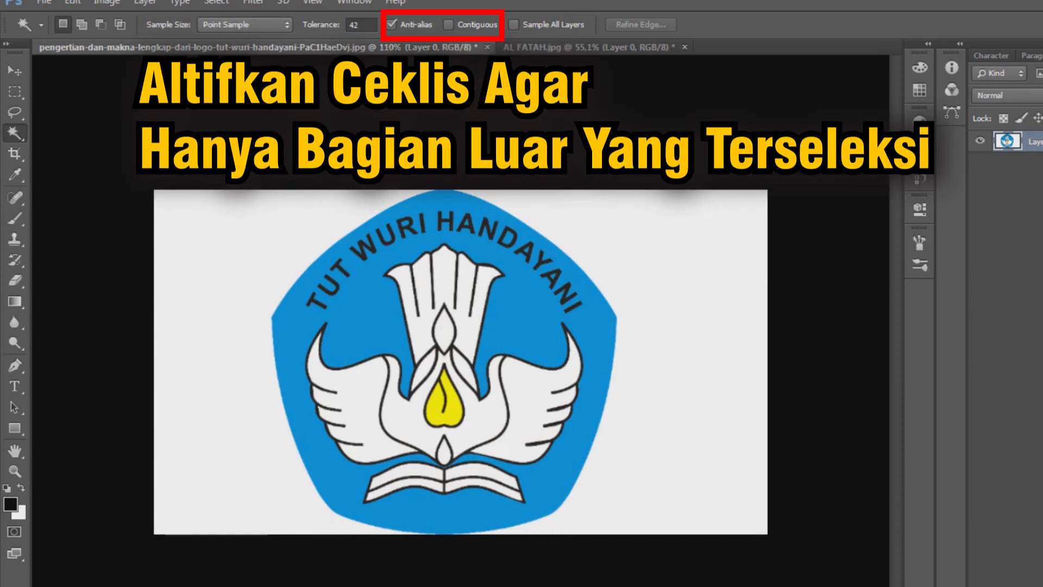
pyautogui.click(674, 315)
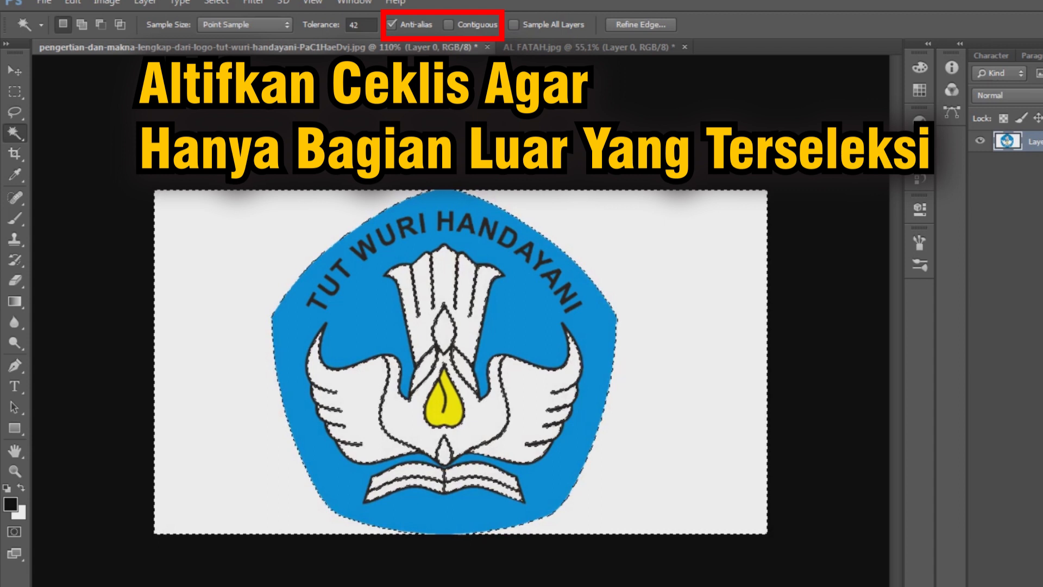
pyautogui.click(449, 25)
pyautogui.hotkey('ctrl', 'd')
# Delete the white areas on both sides of the Tut Wuri Handayani logo using the Magic Wand Tool with Contiguous enabled, and clear the selection
pyautogui.click(674, 315)
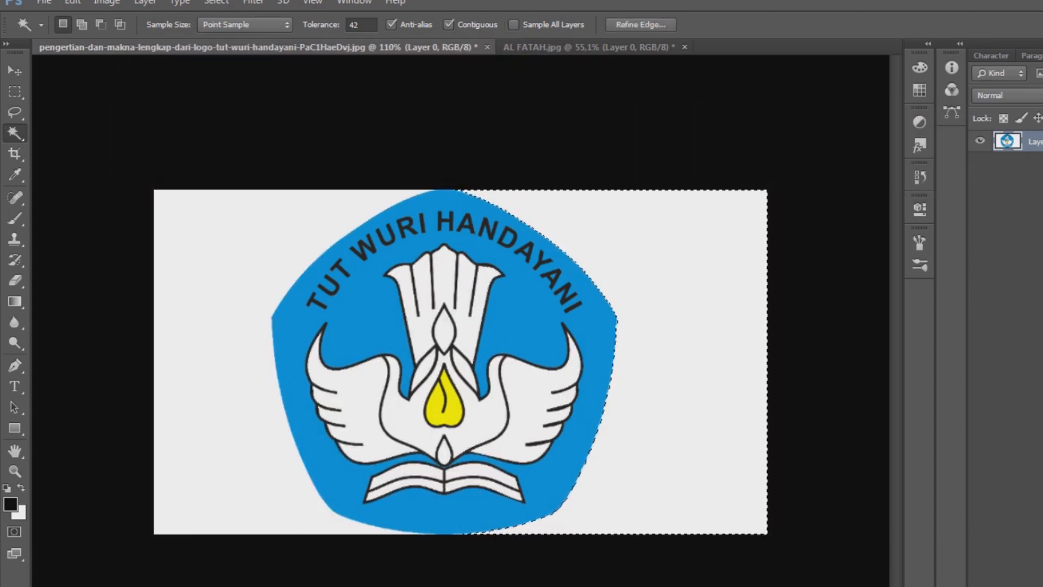
pyautogui.press('shift')
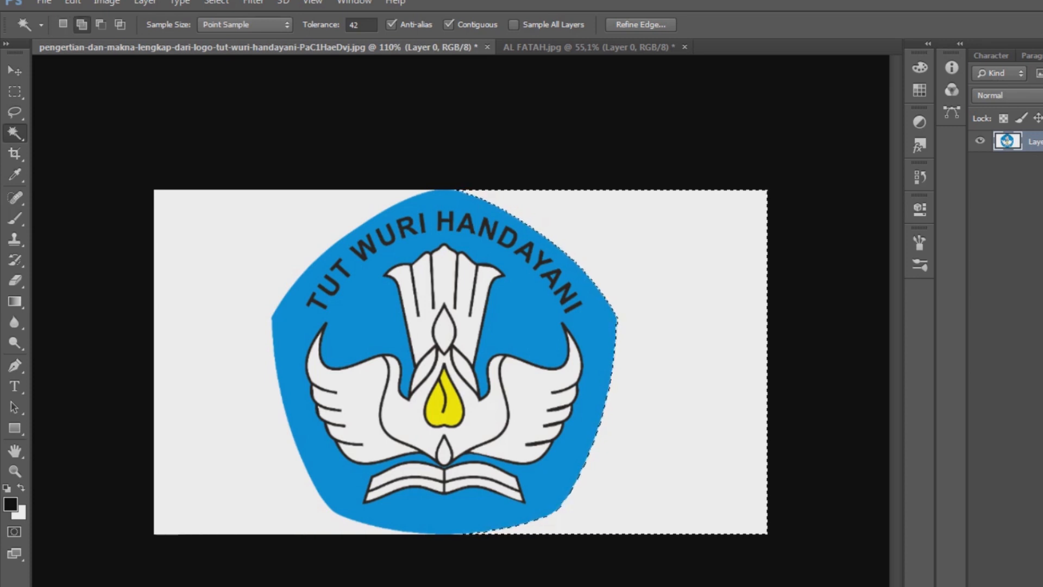
pyautogui.keyDown('shift'); pyautogui.click(217, 326); pyautogui.keyUp('shift')
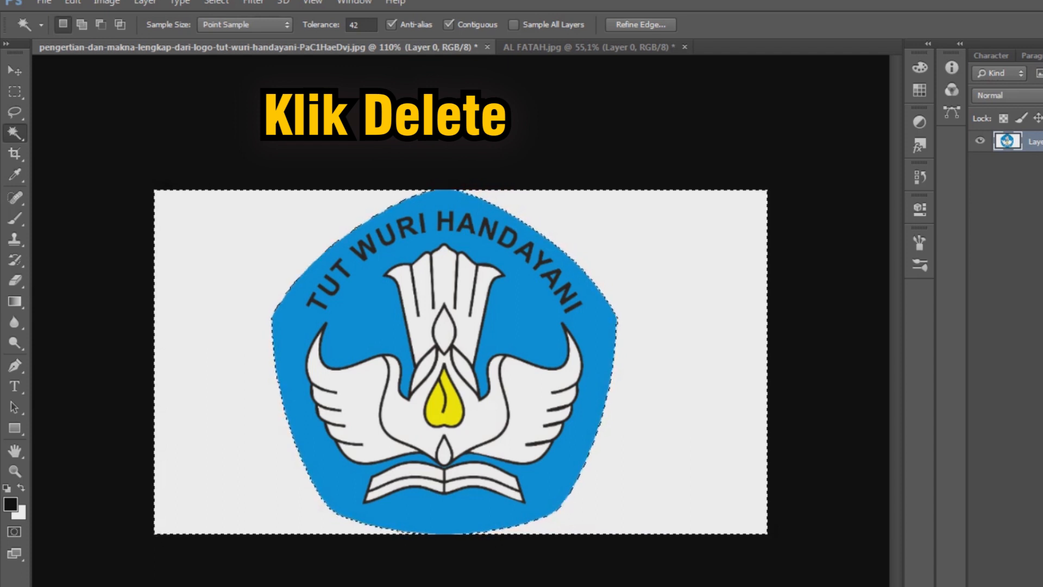
pyautogui.press('Delete')
pyautogui.hotkey('ctrl', 'd')
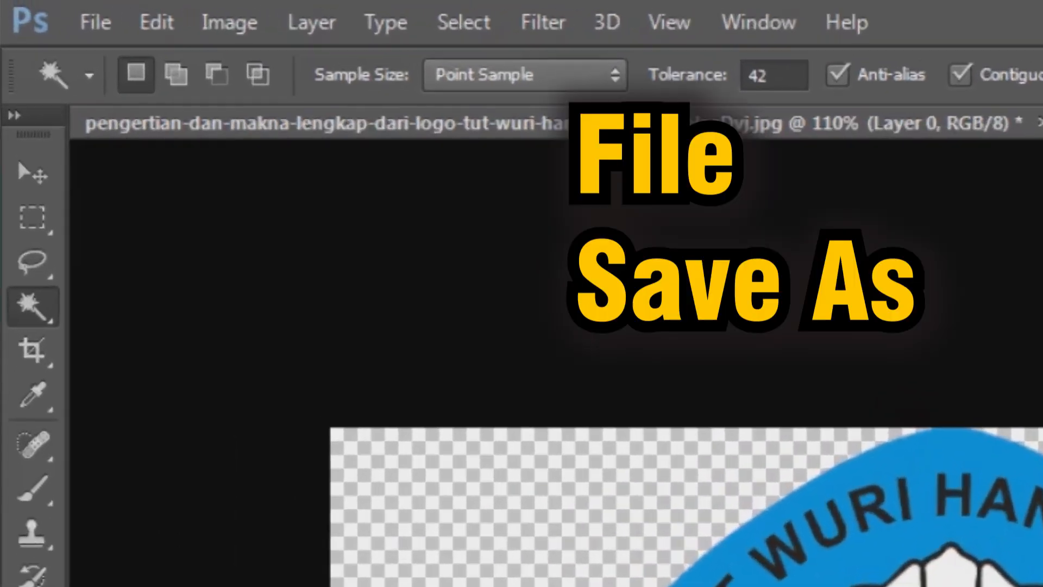
# Save the Tut Wuri Handayani logo in the logo folder as a PNG named logo baru 2, with Smallest / Slow compression and no interlacing
pyautogui.click(96, 23)
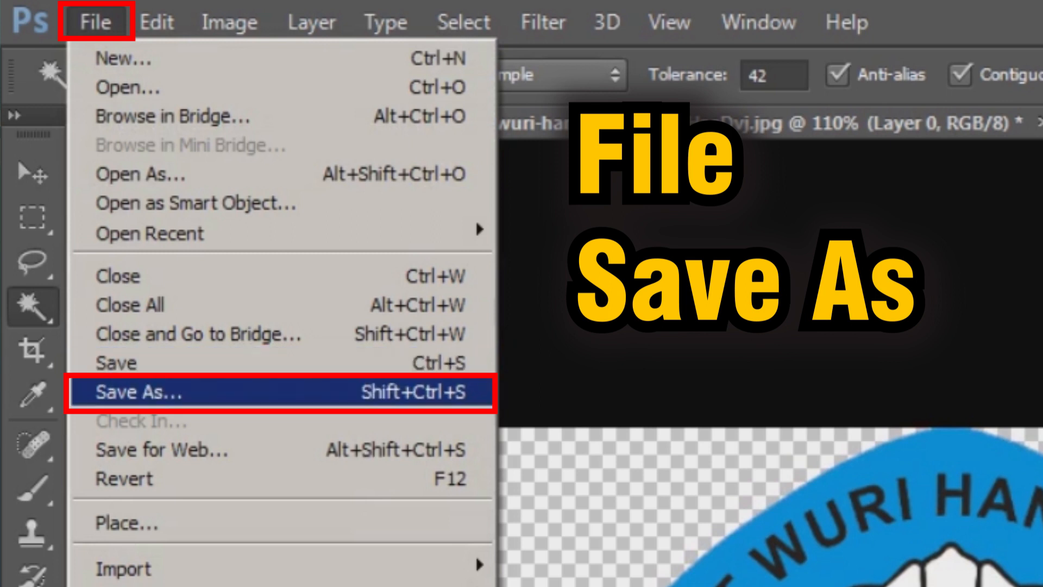
pyautogui.click(138, 392)
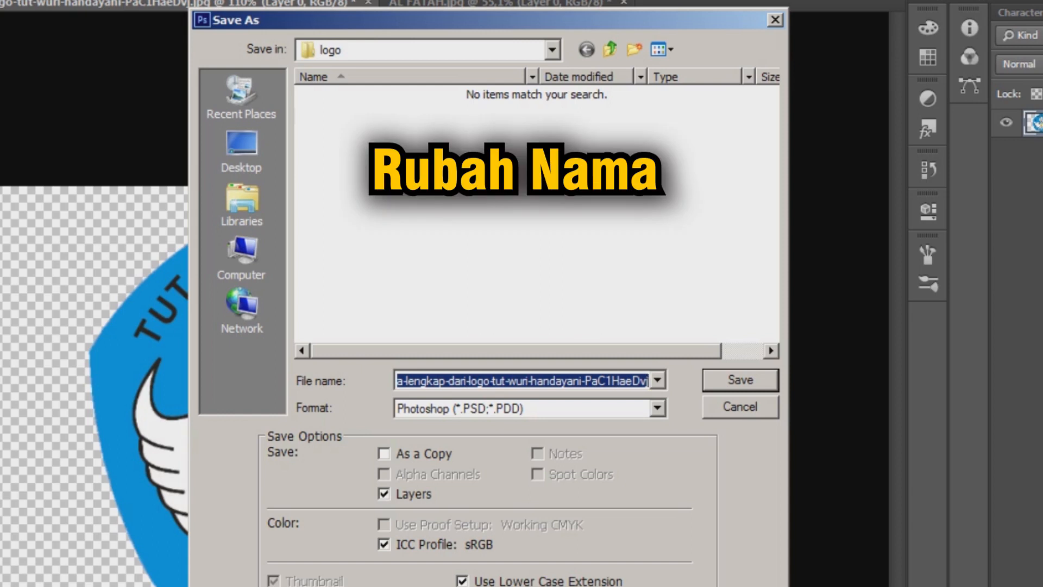
pyautogui.write('lo')
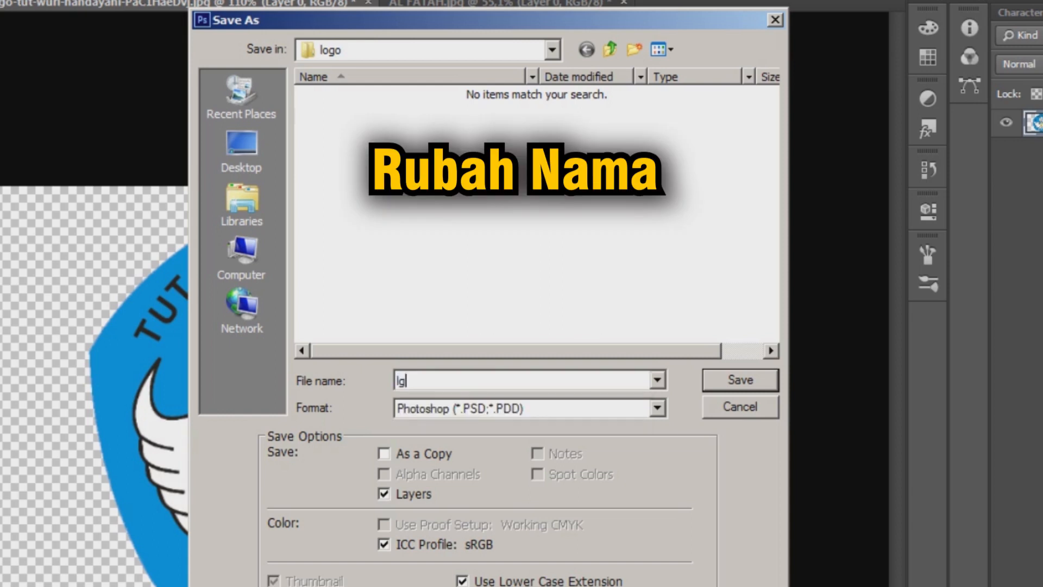
pyautogui.write('go ')
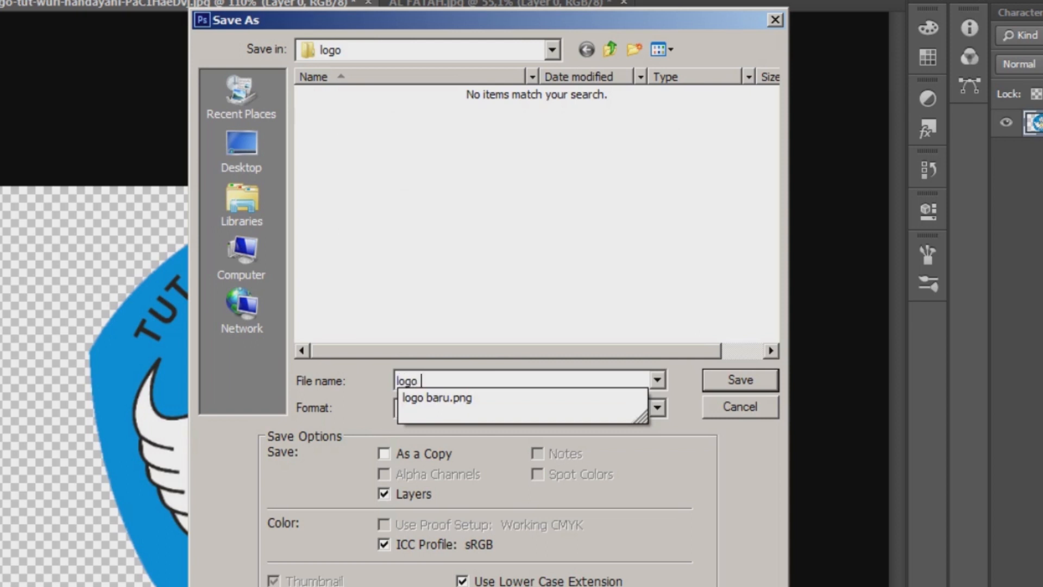
pyautogui.write('baru 2')
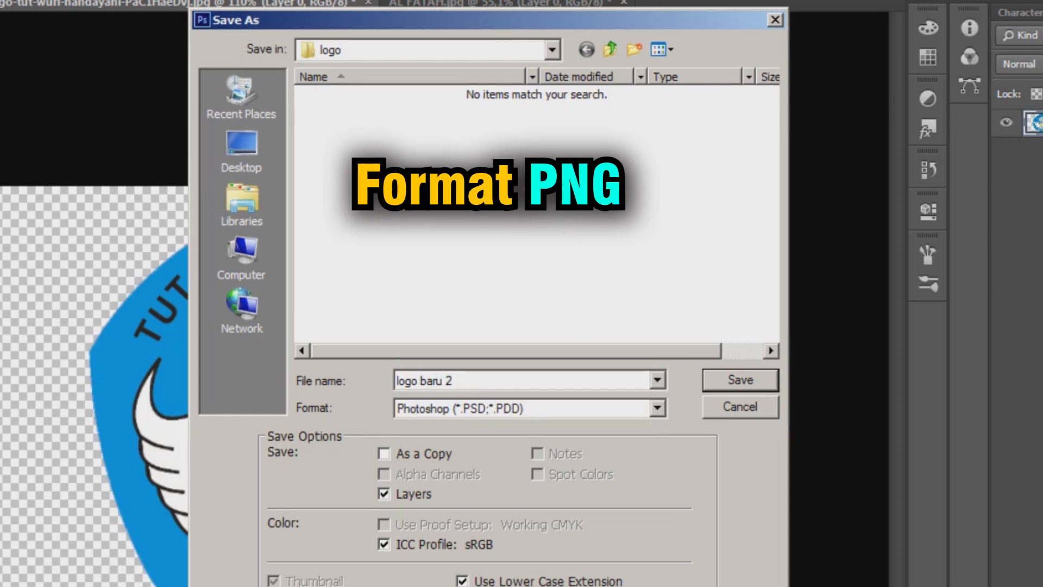
pyautogui.click(658, 408)
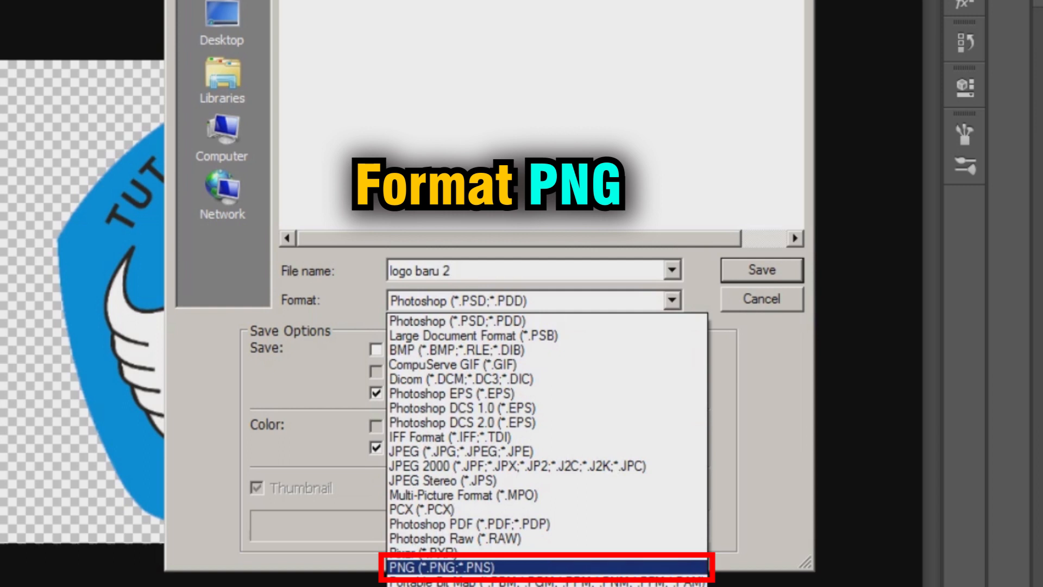
pyautogui.click(441, 567)
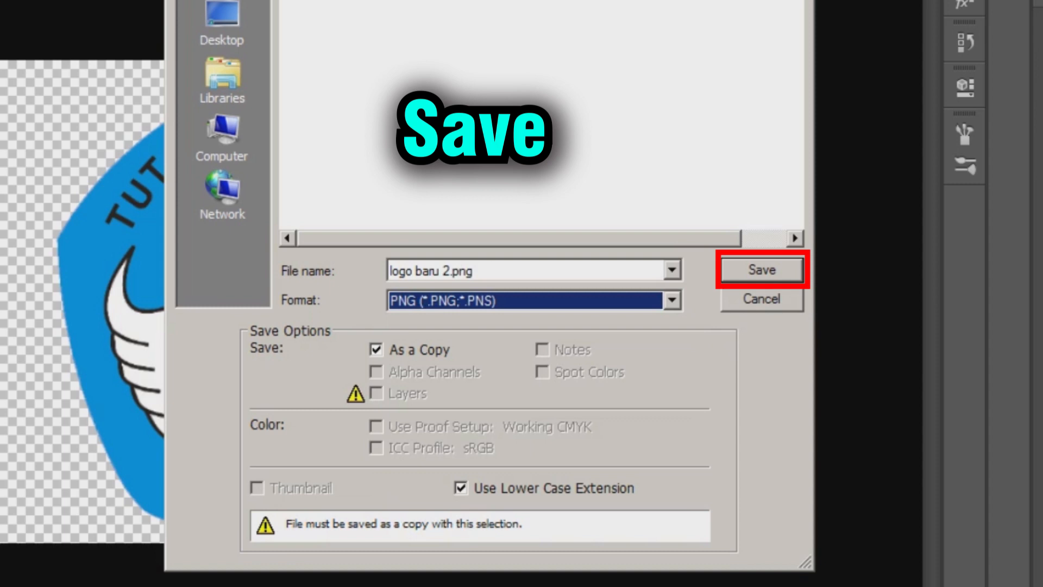
pyautogui.press('Return')
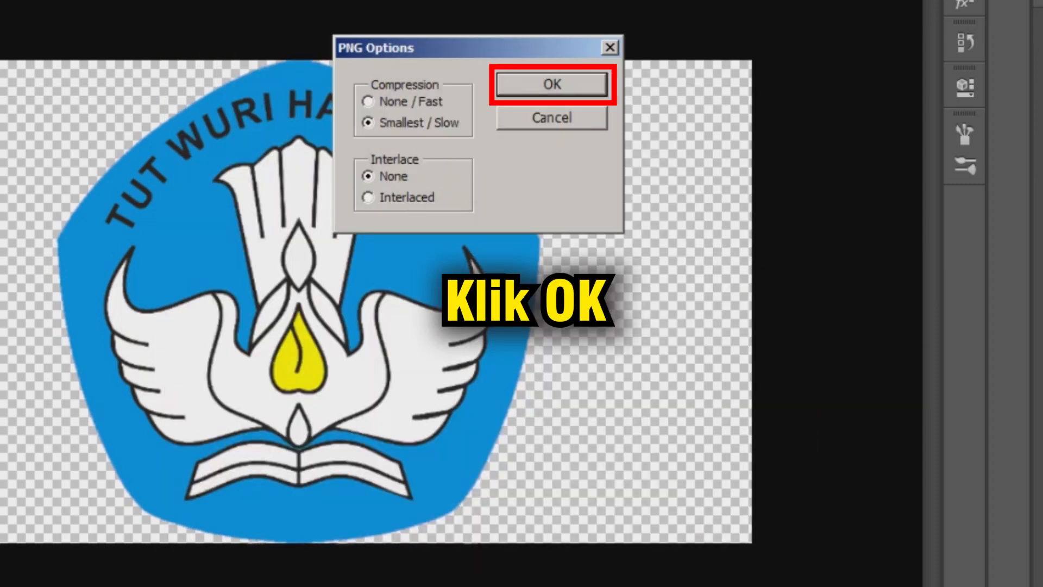
pyautogui.press('Return')
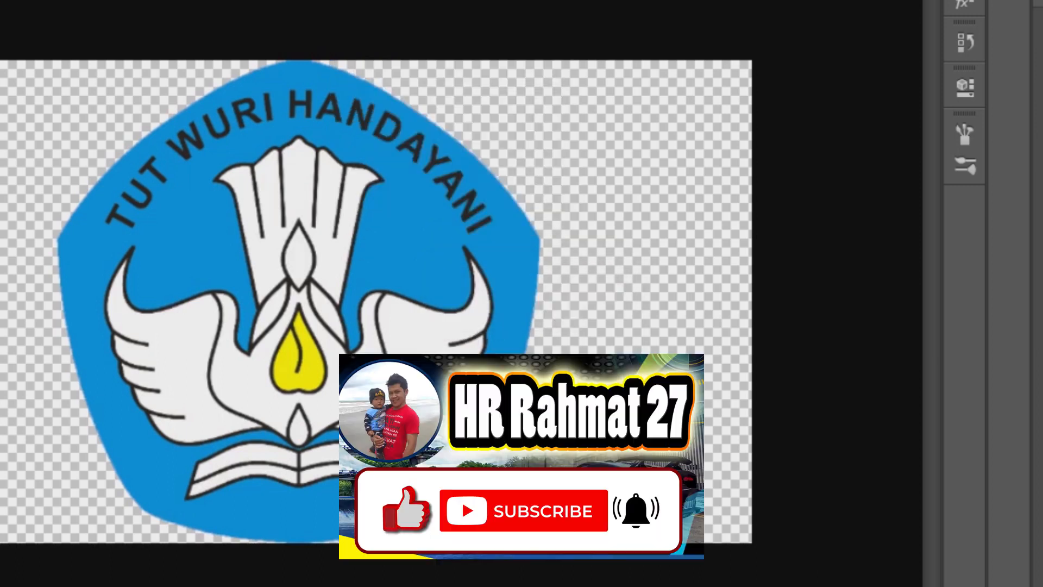
pyautogui.scroll(-3, 326, 301)
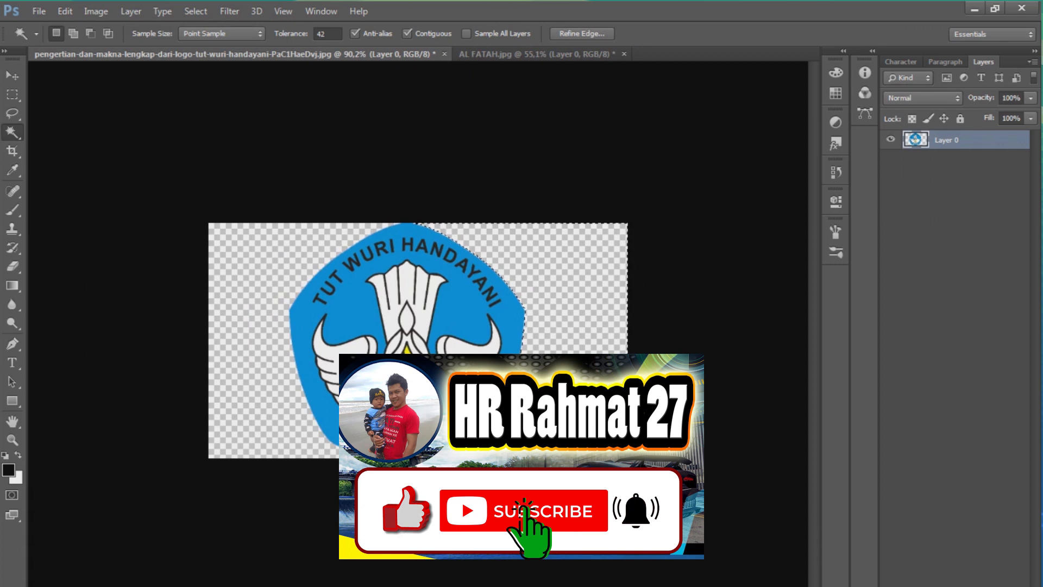
pyautogui.scroll(2, 326, 301)
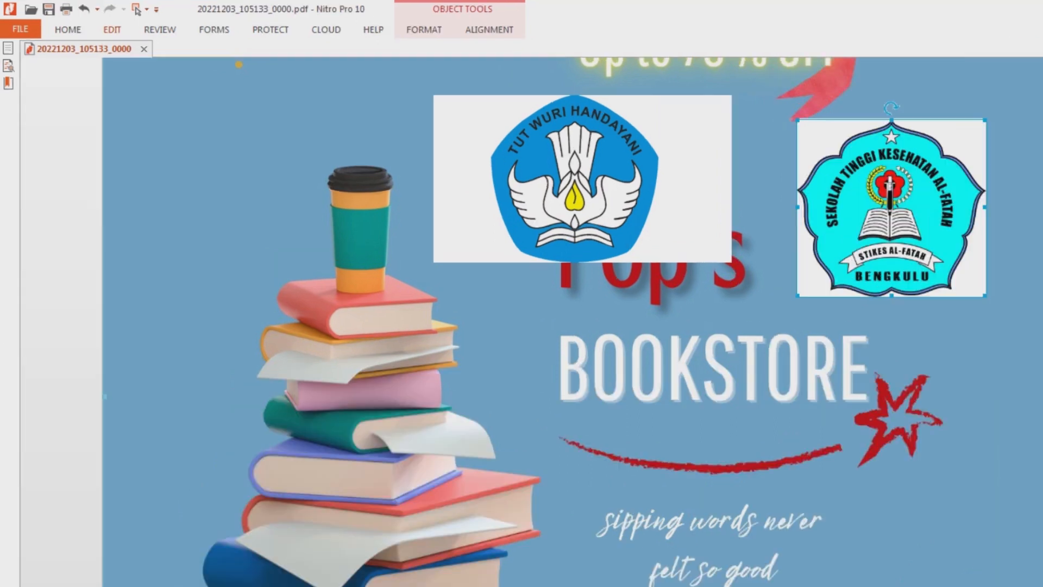
# Switch to Nitro Pro and insert the image logo baru from the logo folder onto the bookstore page
pyautogui.click(101, 29)
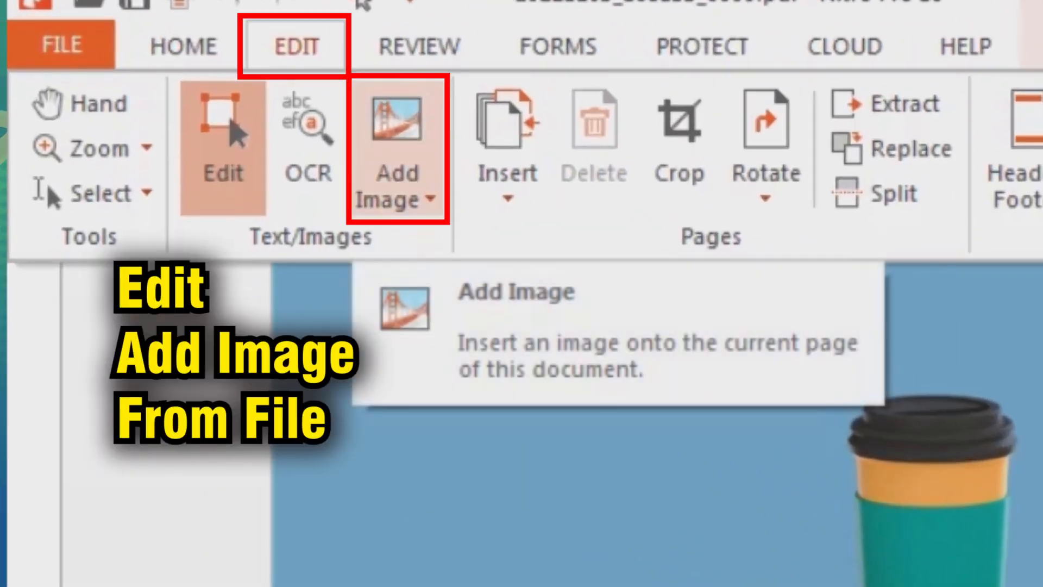
pyautogui.click(397, 185)
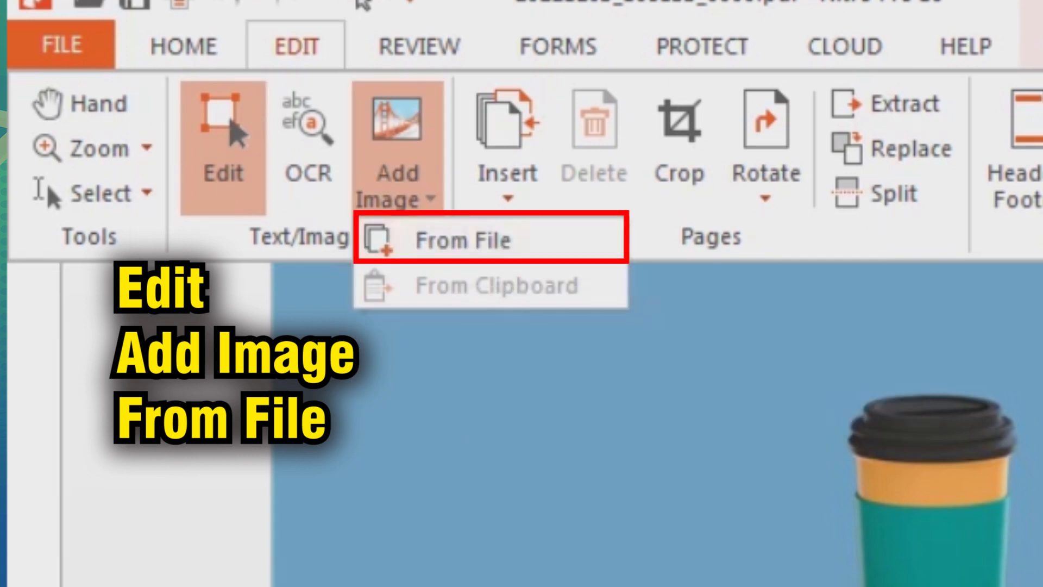
pyautogui.click(462, 239)
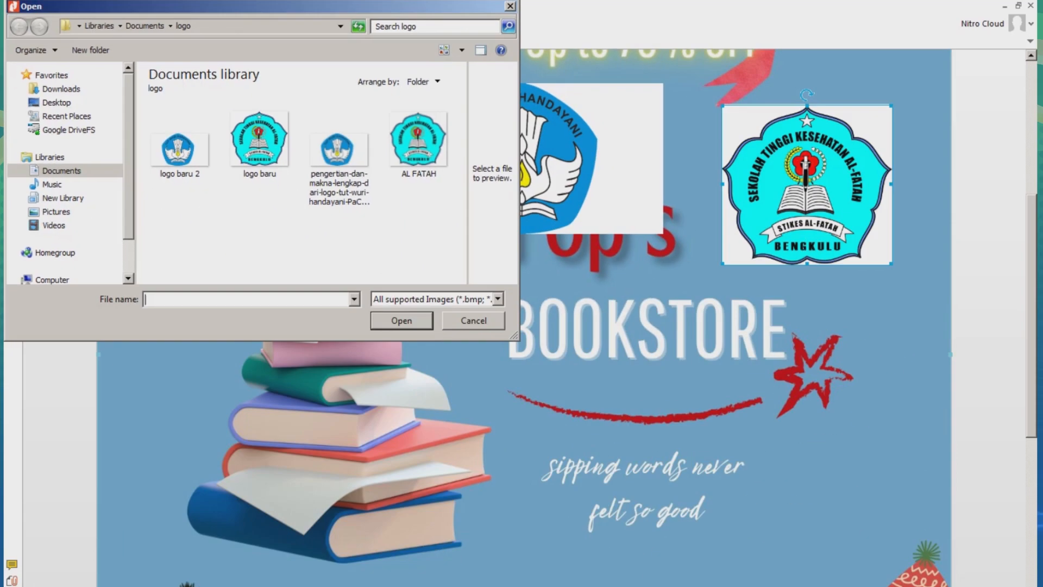
pyautogui.click(260, 142)
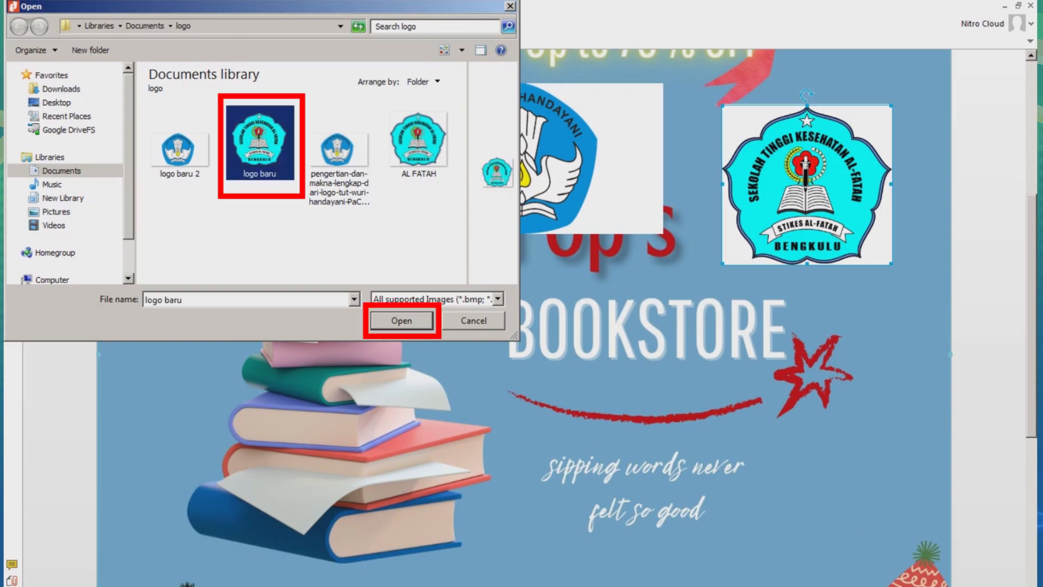
pyautogui.click(401, 321)
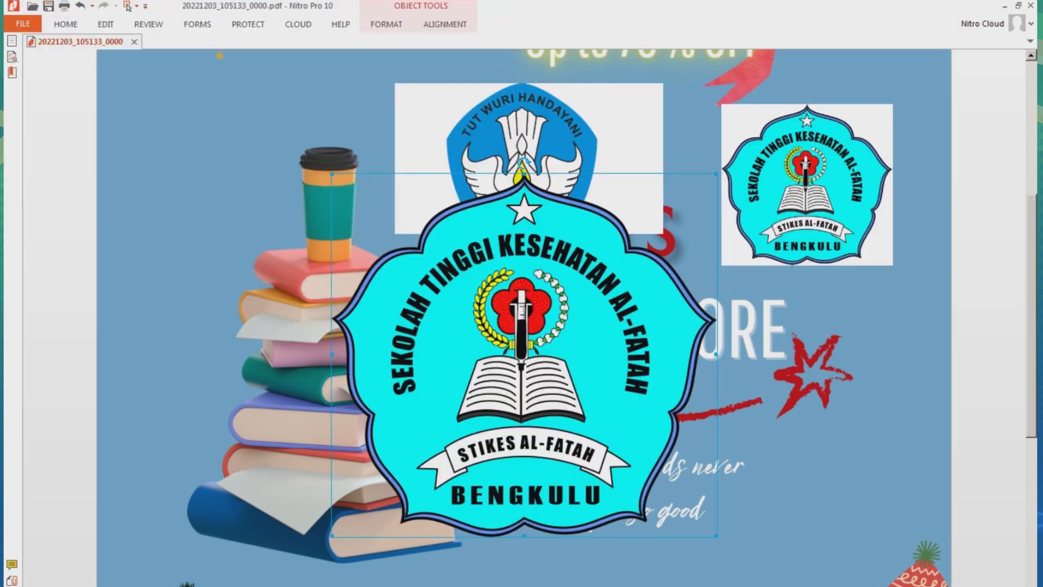
# Shrink the inserted transparent Al-Fatah logo and place it below the white-background Al-Fatah logo
pyautogui.moveTo(716, 174); pyautogui.dragTo(553, 329)
pyautogui.moveTo(442, 433); pyautogui.dragTo(754, 411)
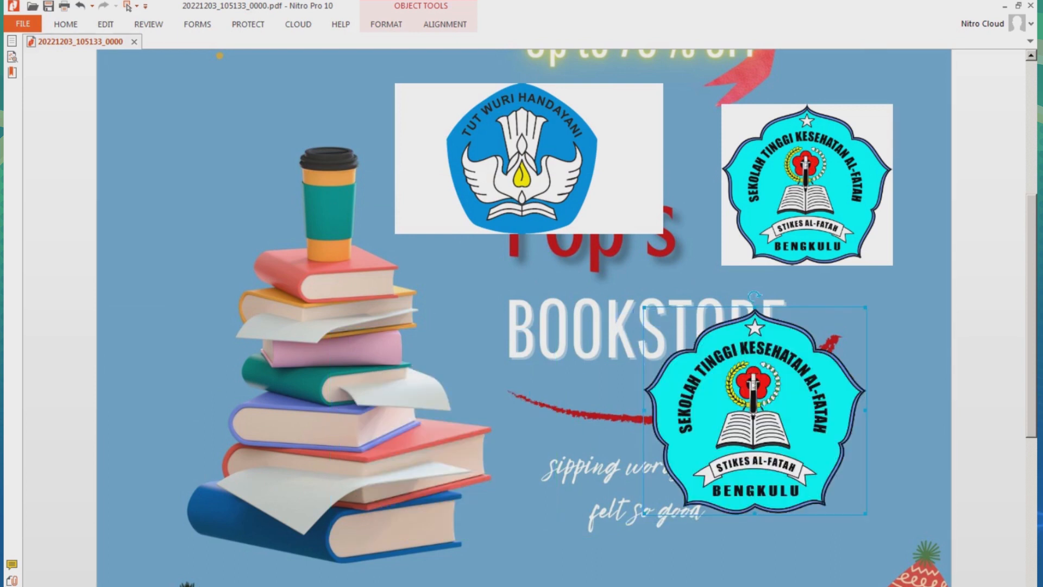
# Insert the image logo baru 2 from the logo folder onto the bookstore page
pyautogui.click(105, 24)
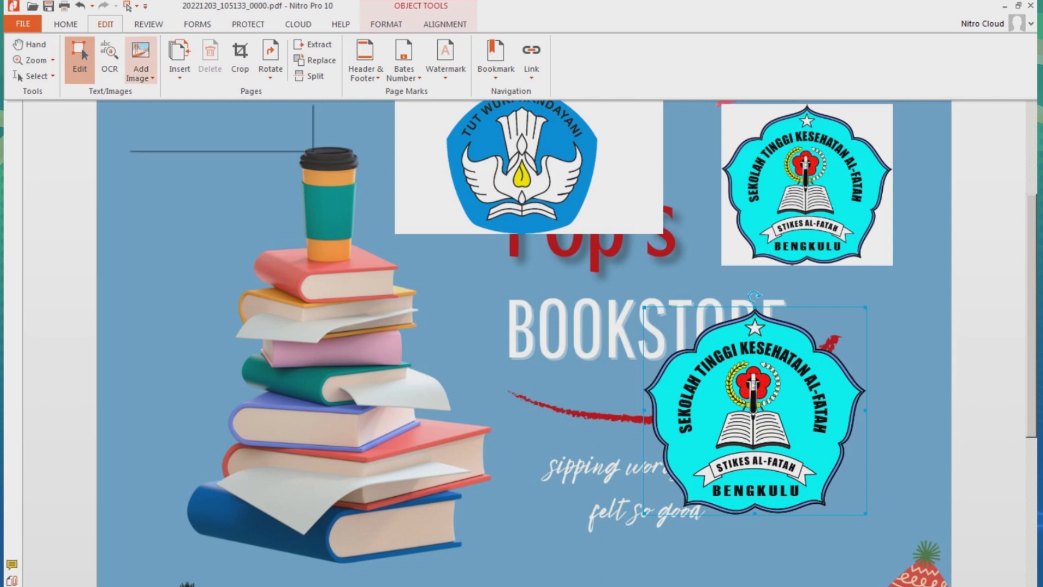
pyautogui.click(141, 73)
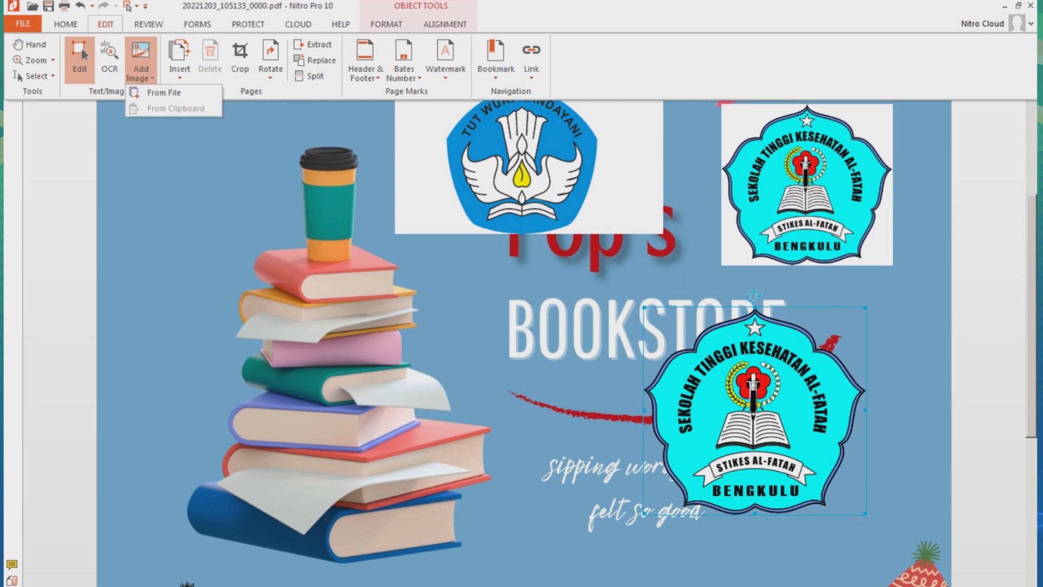
pyautogui.click(163, 93)
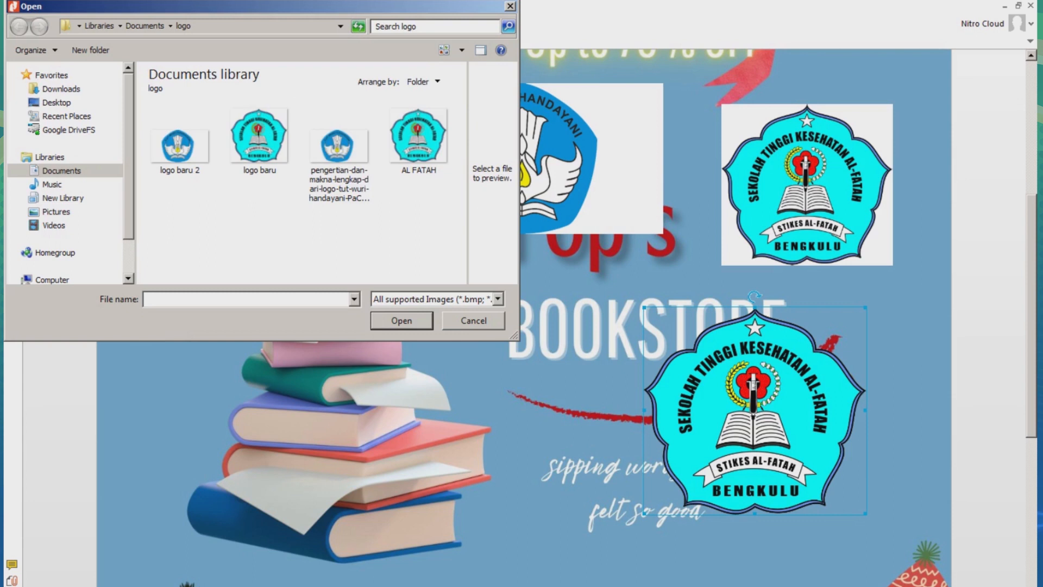
pyautogui.click(180, 146)
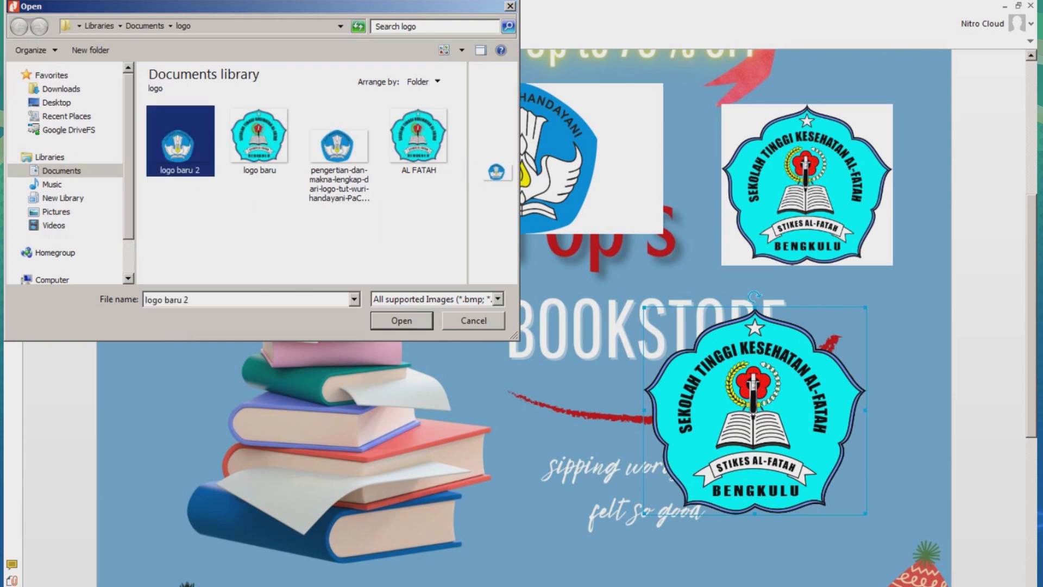
pyautogui.click(401, 321)
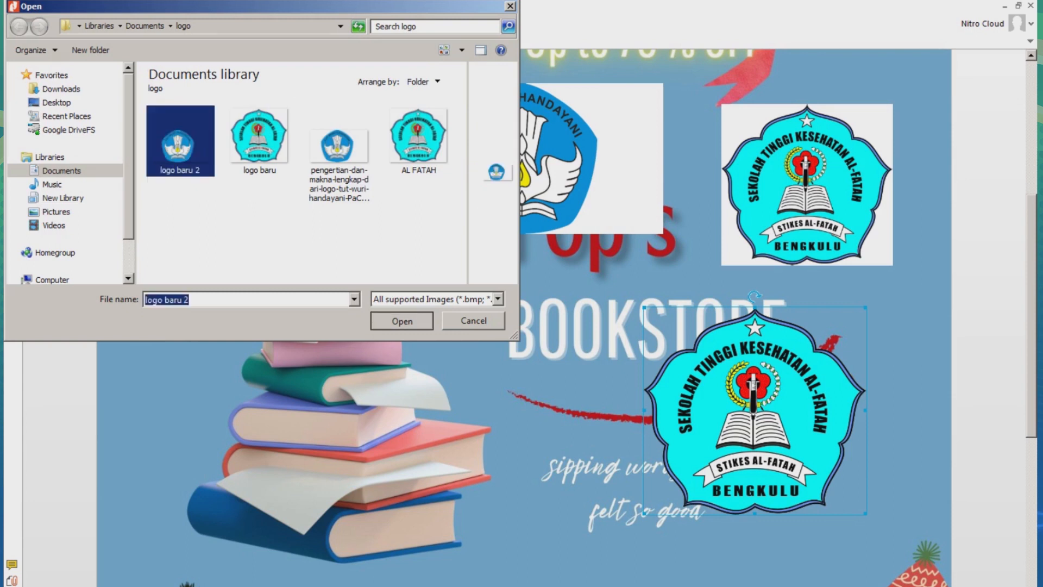
# Shrink the inserted transparent Tut Wuri Handayani logo and place it below its white-background version, partly over the book stack
pyautogui.moveTo(511, 353); pyautogui.dragTo(433, 375)
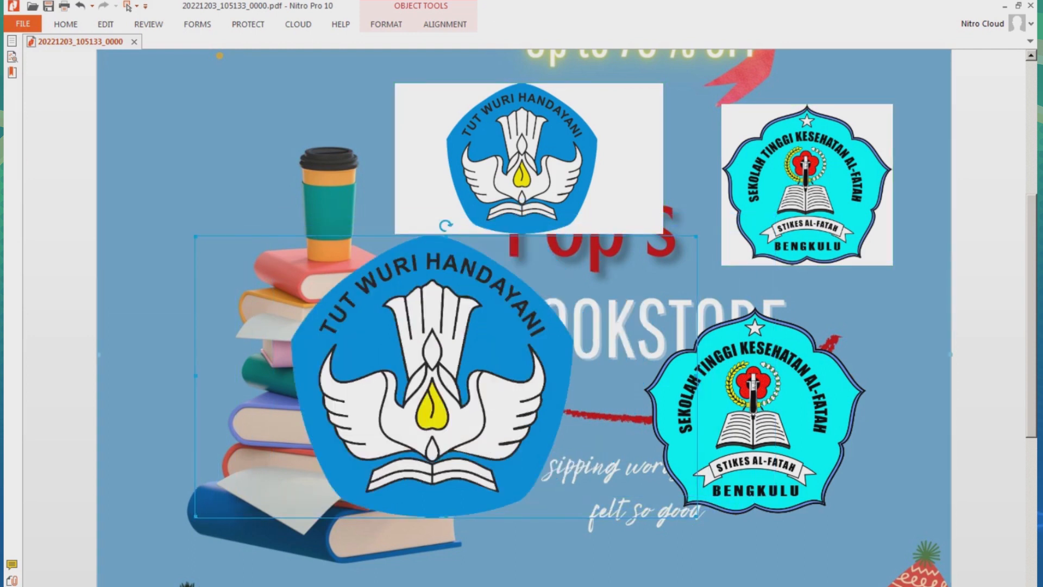
pyautogui.moveTo(697, 236); pyautogui.dragTo(538, 325)
pyautogui.moveTo(359, 421); pyautogui.dragTo(484, 368)
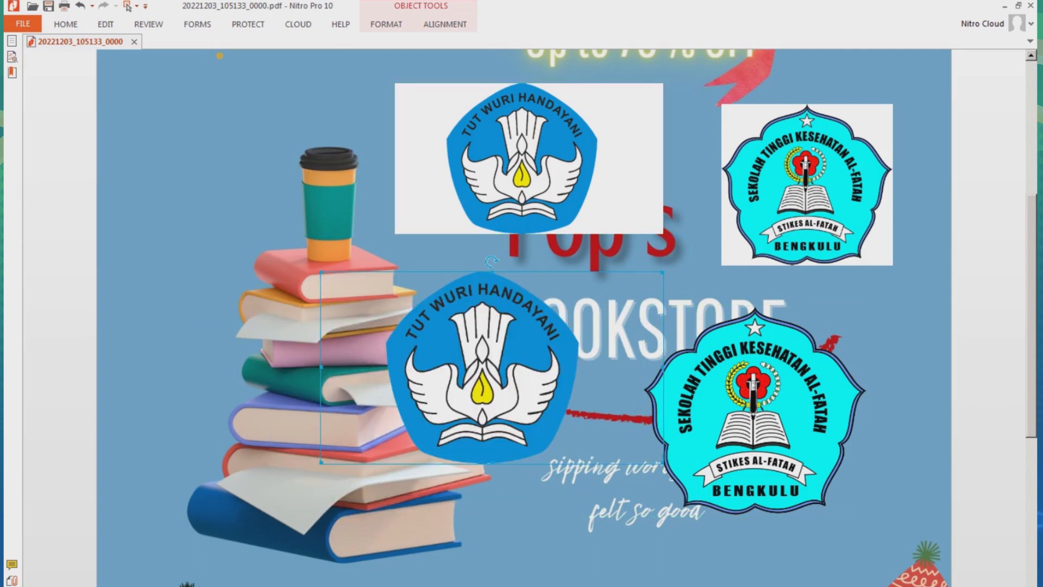
pyautogui.scroll(1, 521, 318)
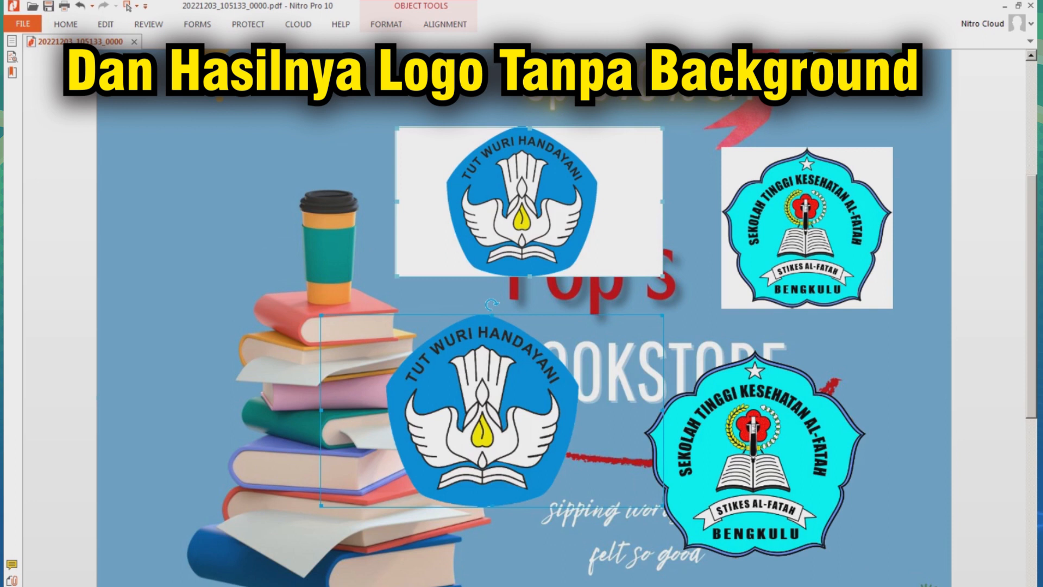
pyautogui.moveTo(906, 440); pyautogui.dragTo(871, 440)
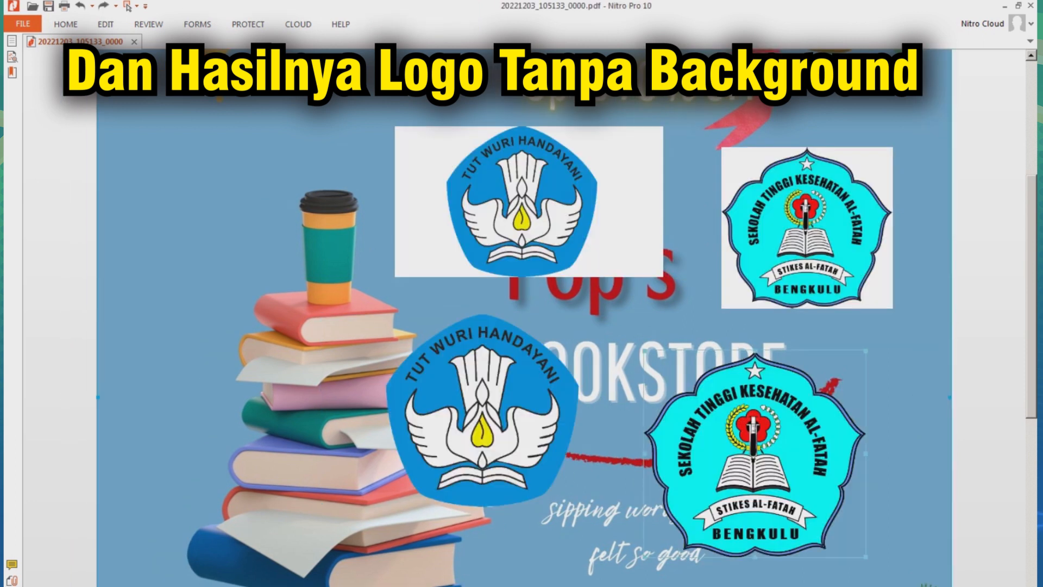
pyautogui.moveTo(897, 440); pyautogui.dragTo(919, 438)
pyautogui.hotkey('ctrl', 'z')
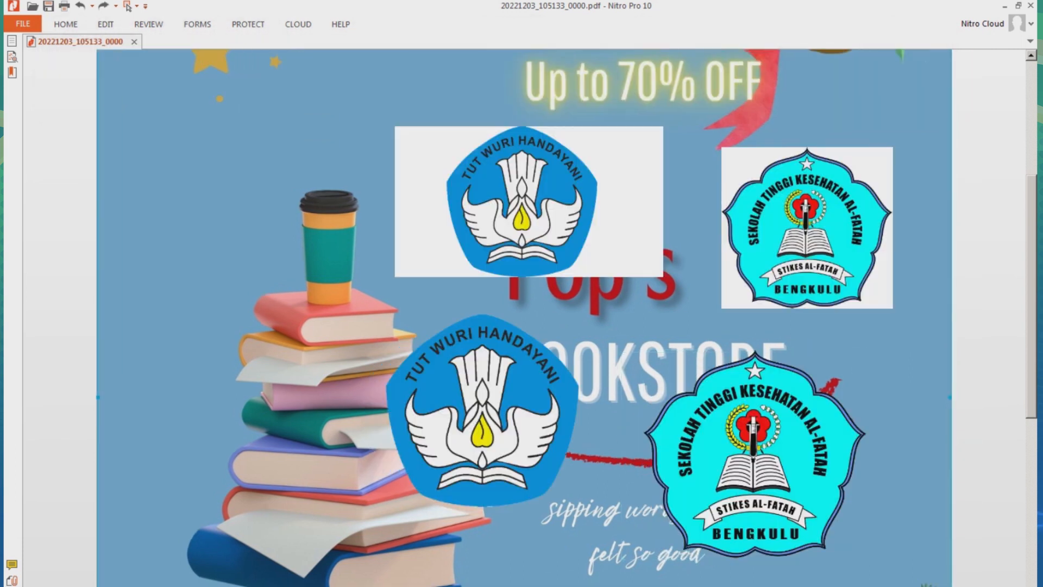
# Move the transparent Al-Fatah logo slightly upward, closer to its white-background version, and deselect it
pyautogui.click(807, 229)
pyautogui.click(529, 202)
pyautogui.click(483, 411)
pyautogui.moveTo(755, 454); pyautogui.dragTo(755, 427)
pyautogui.click(908, 375)
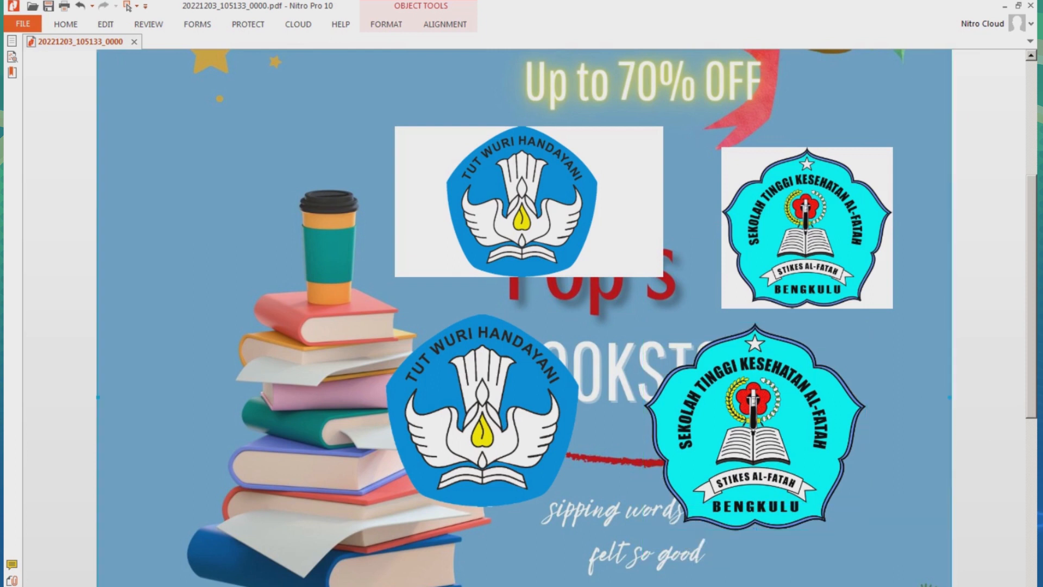